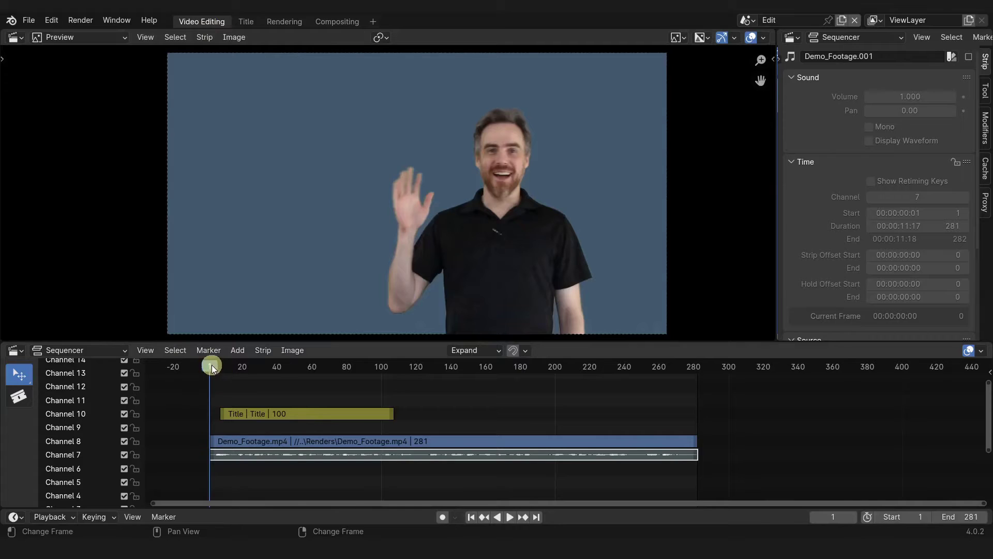
# Play the animated 'Welcome to BLENDER FRENZY!' title
pyautogui.press('space')
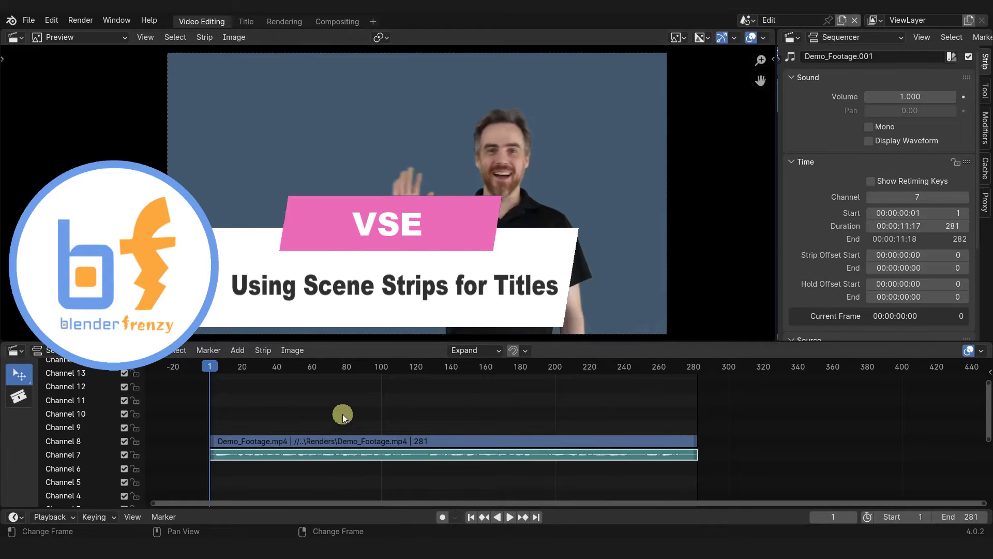
# Play through the Demo_Footage clip, then stop on frame 33 with the presenter waving
pyautogui.press('space')
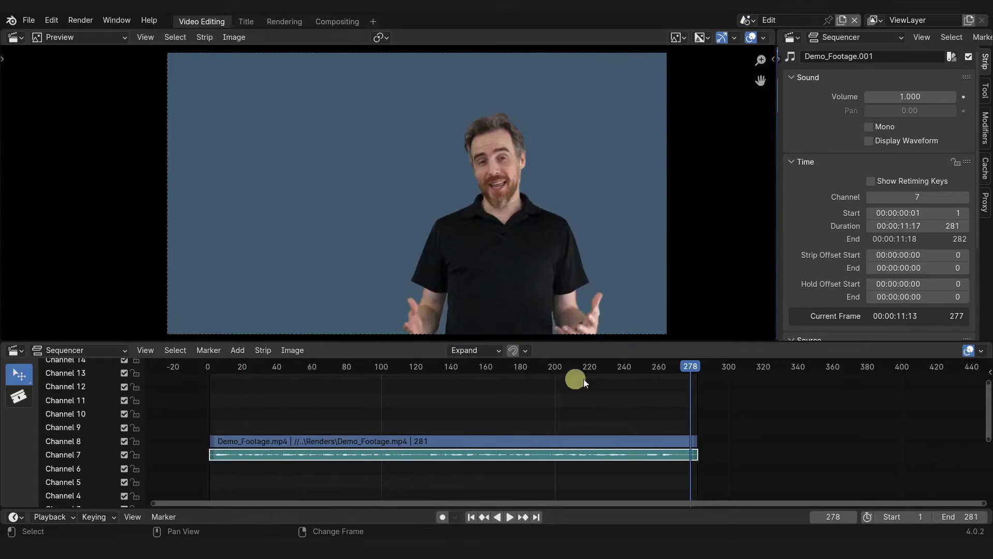
pyautogui.press('space')
pyautogui.click(265, 365)
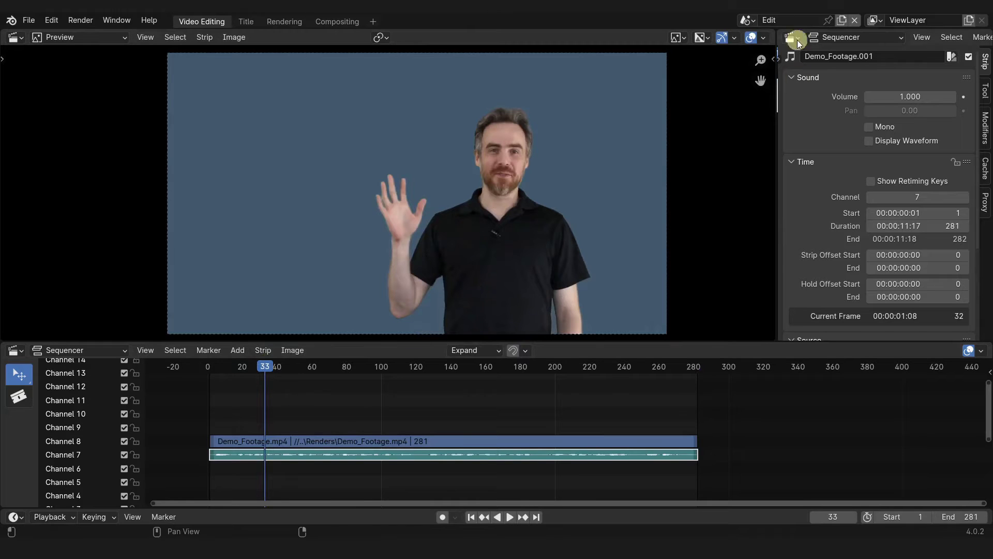
# Switch to the Title scene and the Title workspace
pyautogui.click(748, 21)
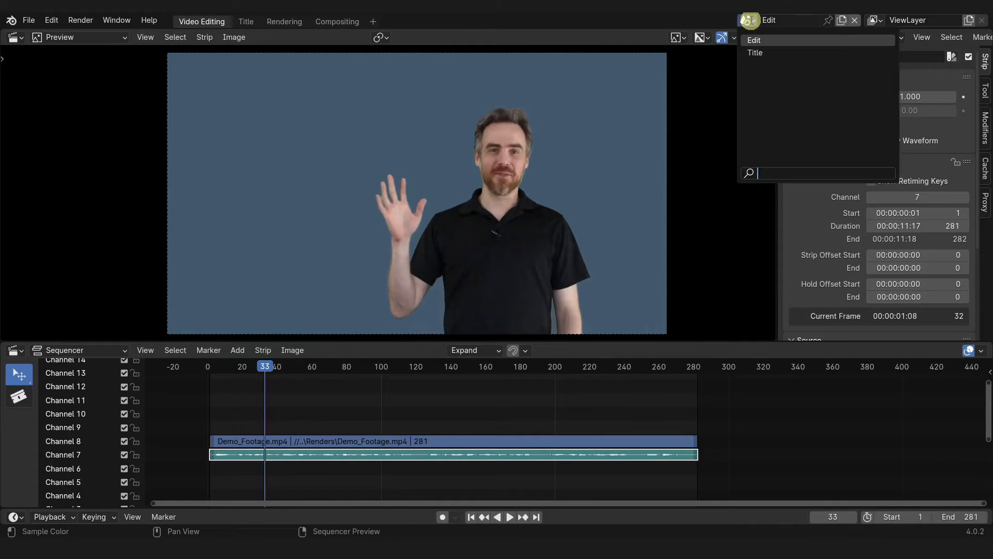
pyautogui.click(756, 54)
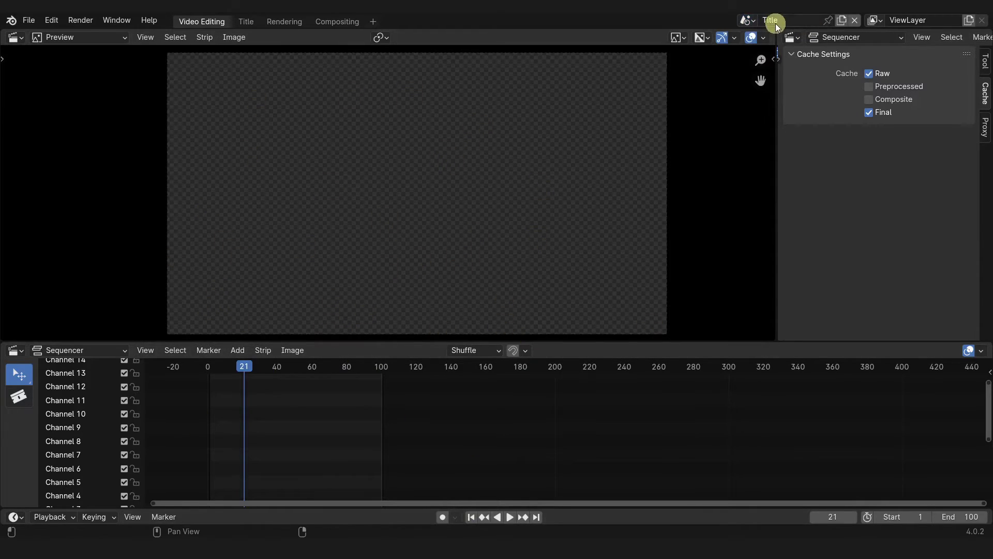
pyautogui.click(244, 20)
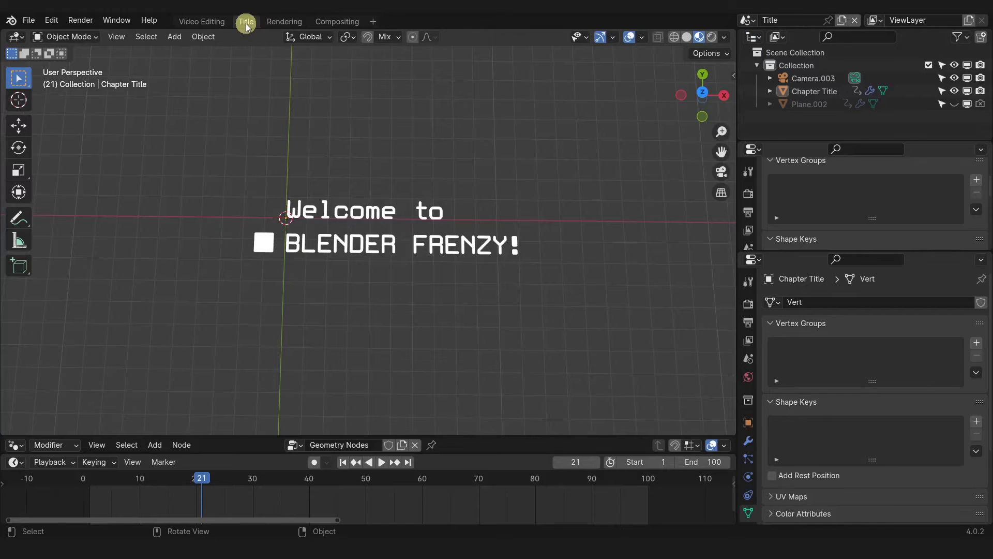
# Add a temporary General > Layout workspace, then delete it again
pyautogui.click(373, 21)
pyautogui.moveTo(347, 44)
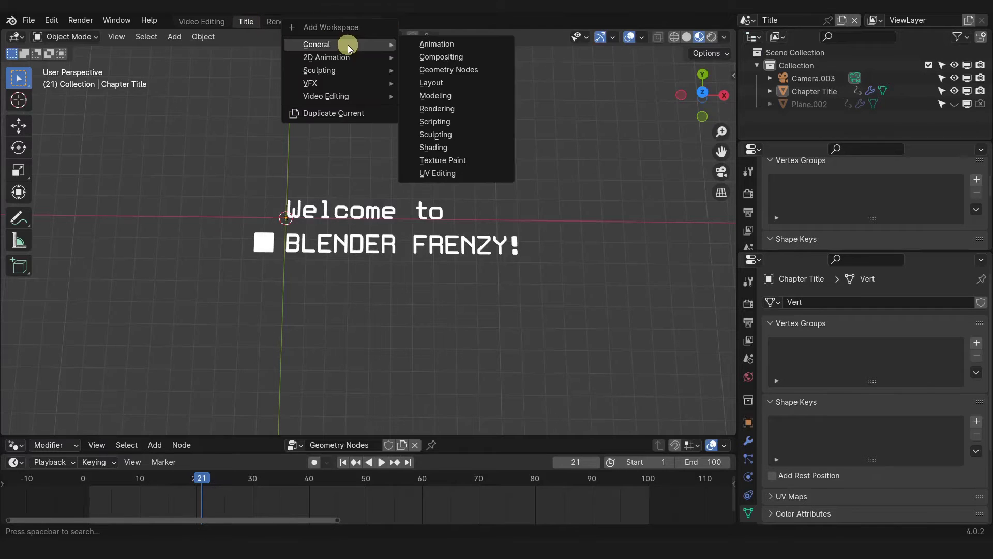
pyautogui.click(429, 83)
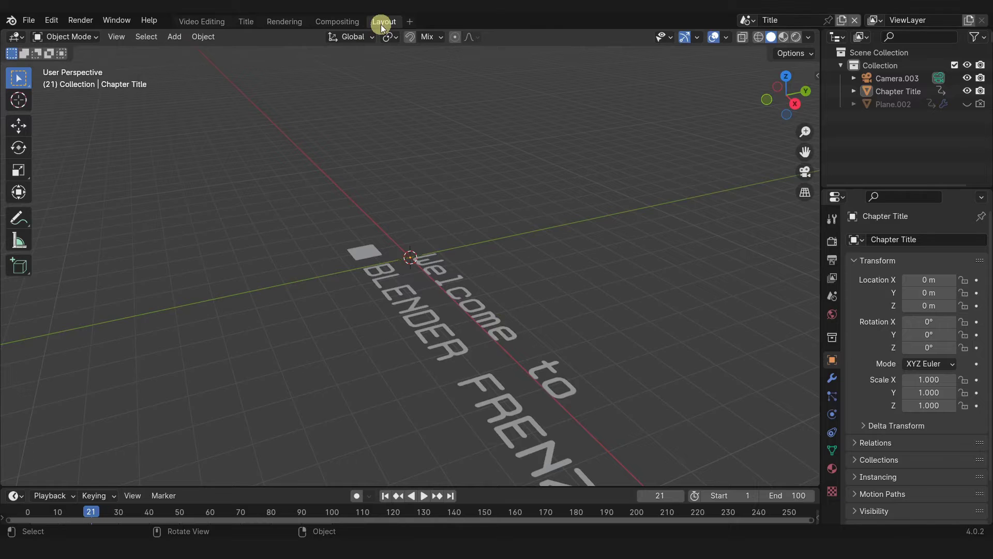
pyautogui.rightClick(383, 23)
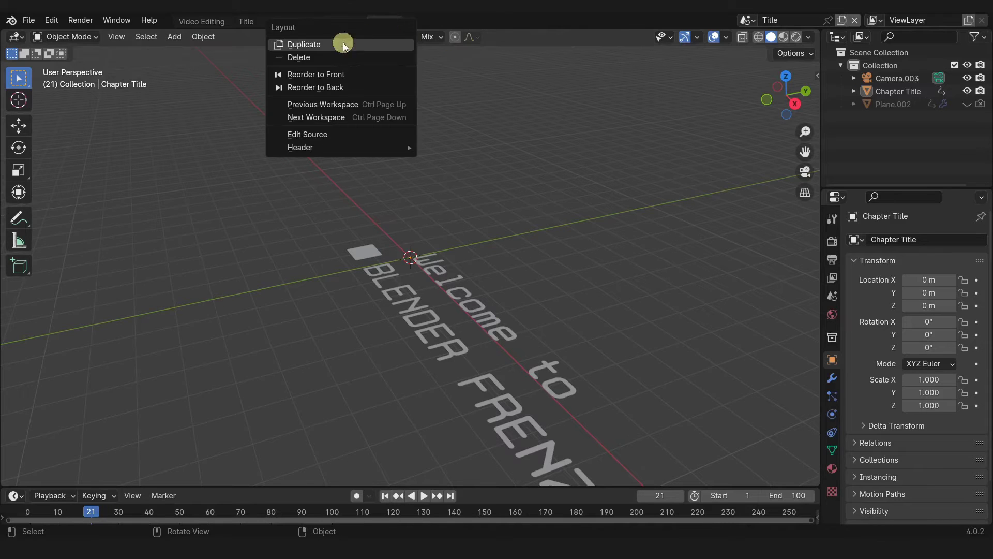
pyautogui.click(306, 56)
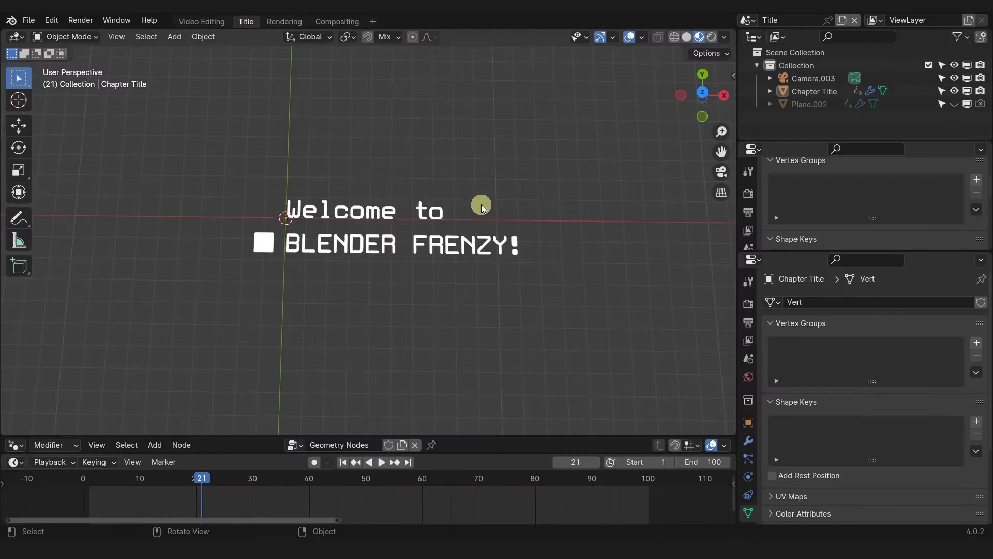
# Select Camera.003 and view the title through it with Numpad 0
pyautogui.moveTo(541, 227); pyautogui.dragTo(523, 212, button='middle')
pyautogui.click(480, 178)
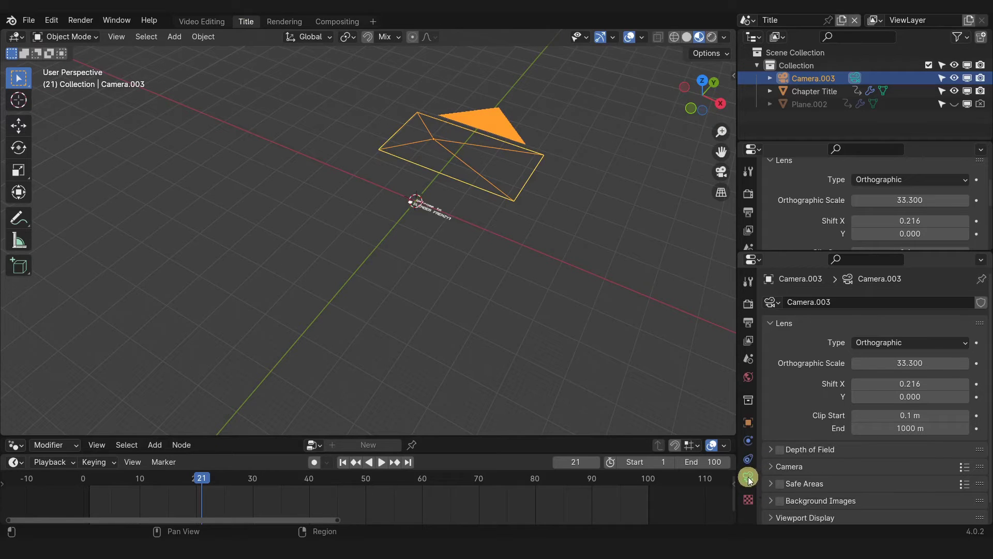
pyautogui.click(466, 174)
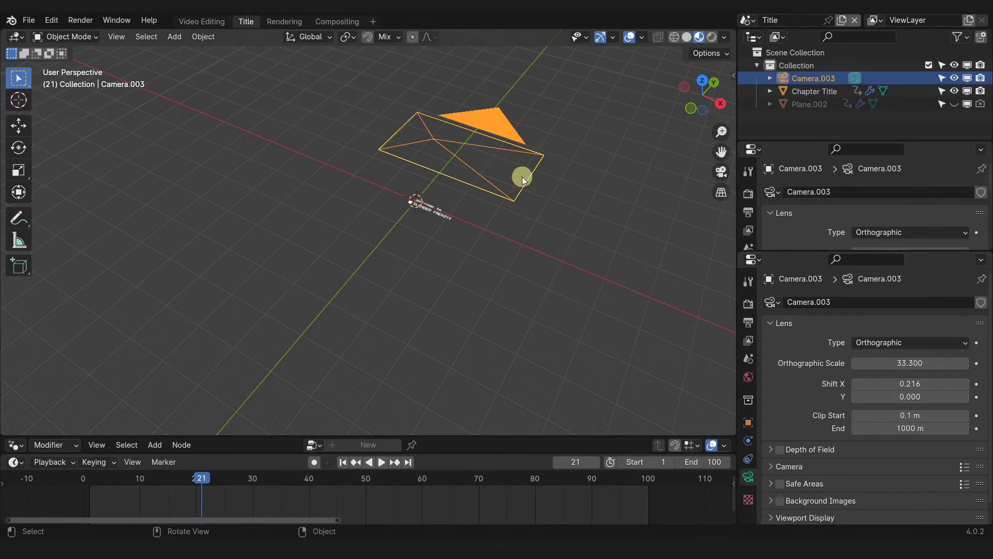
pyautogui.press('KP_0')
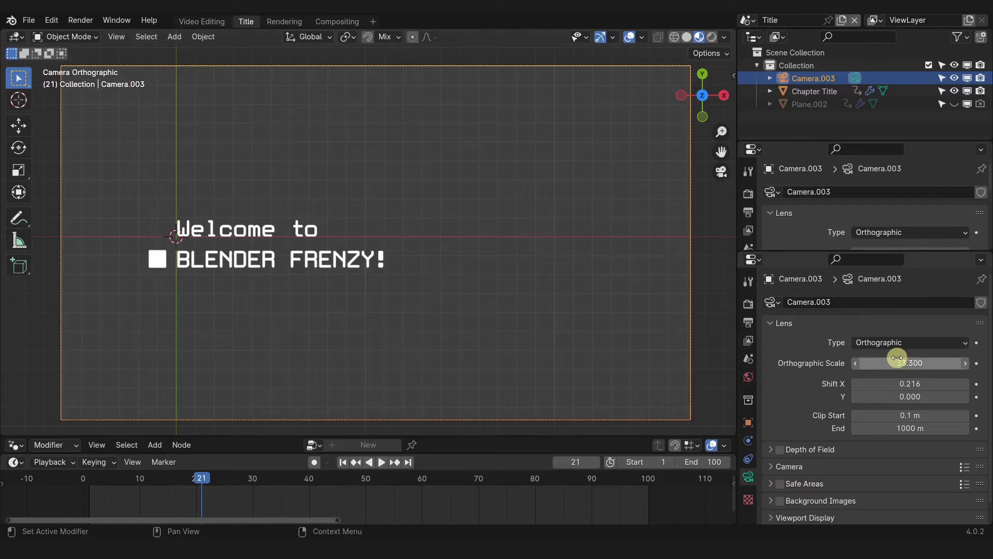
# Set the camera's Orthographic Scale to 33.3 and replay the title from frame 1
pyautogui.moveTo(908, 363); pyautogui.dragTo(346, 473)
pyautogui.click(343, 463)
pyautogui.press('space')
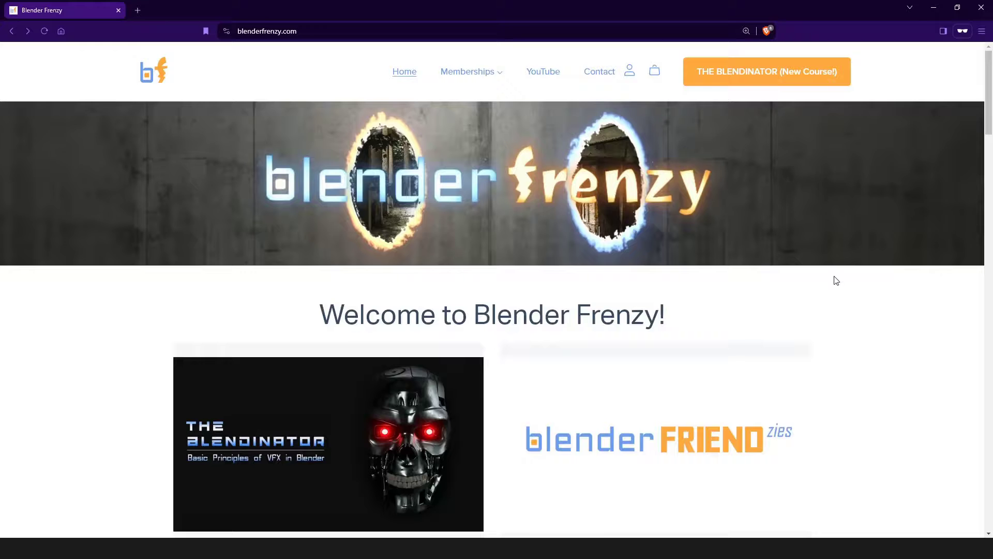
# Scroll blenderfrenzy.com, open the Blendinator course page, and return to the home page
pyautogui.scroll(-3, 836, 285)
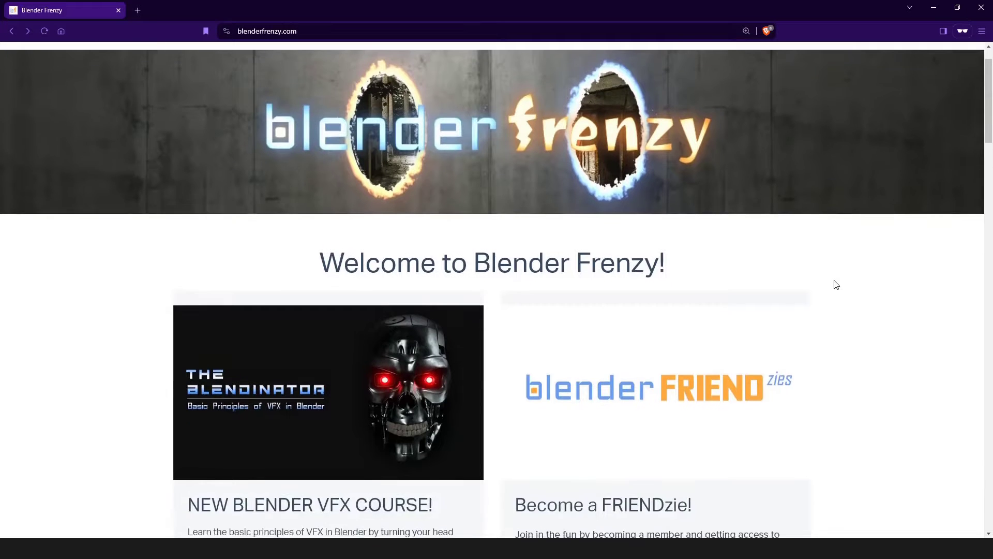
pyautogui.click(225, 472)
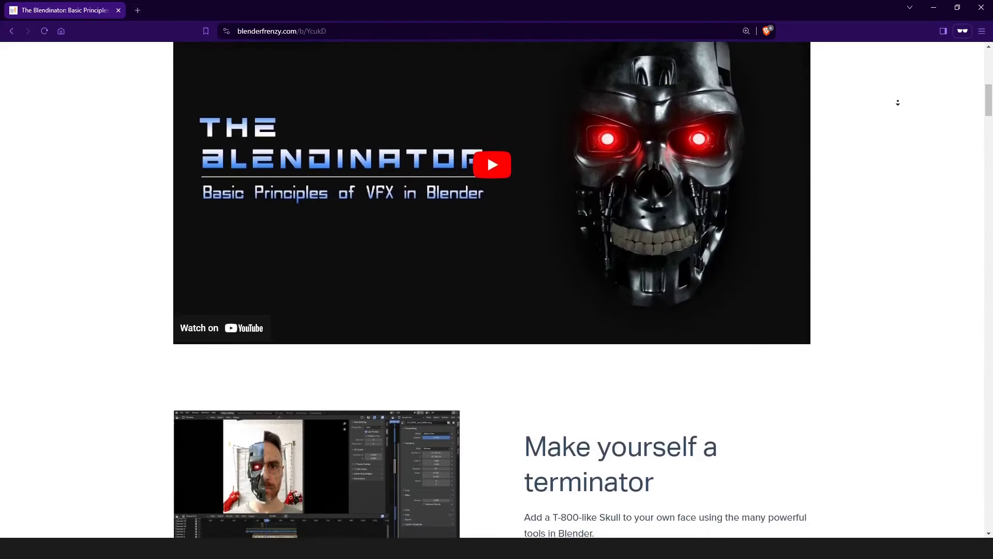
pyautogui.scroll(-2, 898, 103)
pyautogui.scroll(-6, 898, 102)
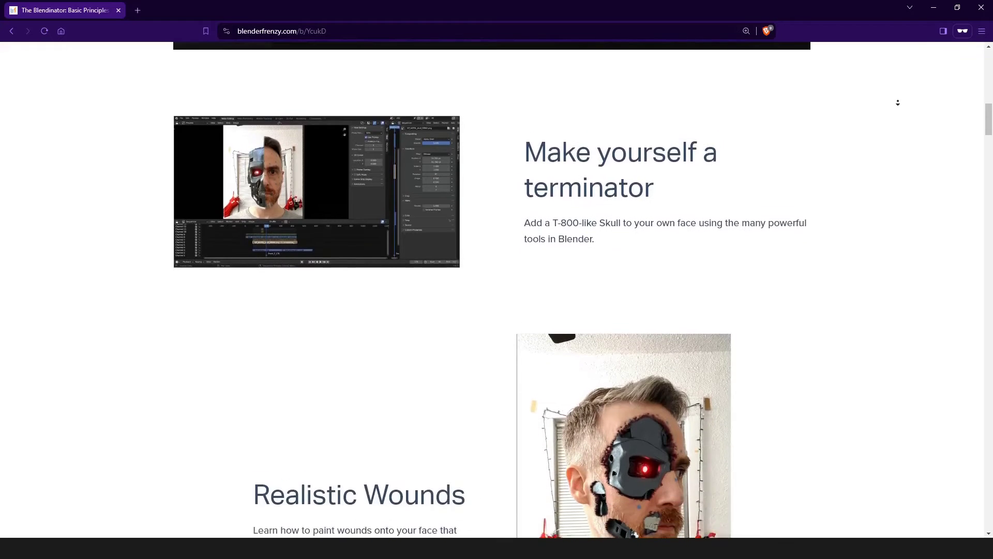
pyautogui.scroll(-2, 898, 102)
pyautogui.hotkey('alt', 'Left')
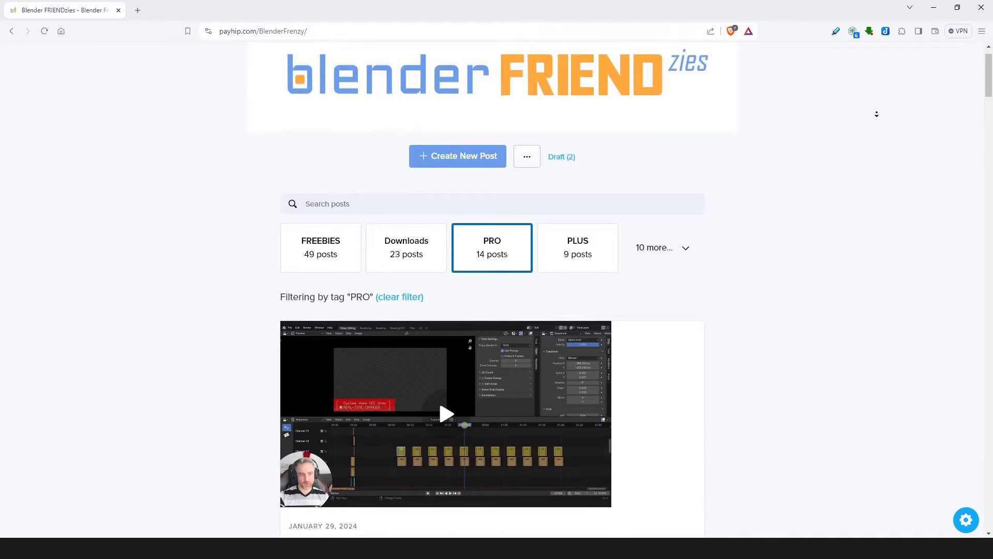
# Scroll further down the page, then select the Chapter Title object in Blender
pyautogui.scroll(-9, 876, 114)
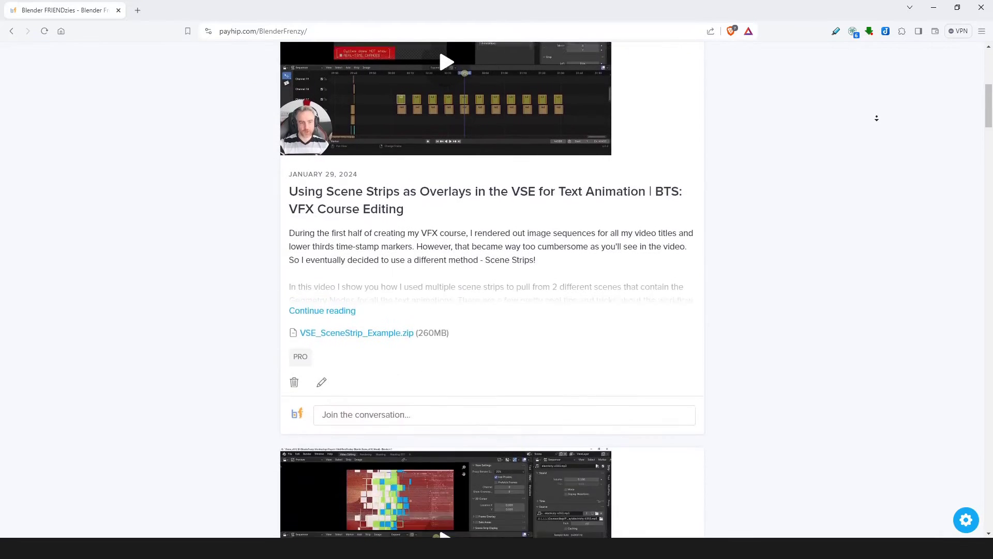
pyautogui.scroll(-8, 876, 117)
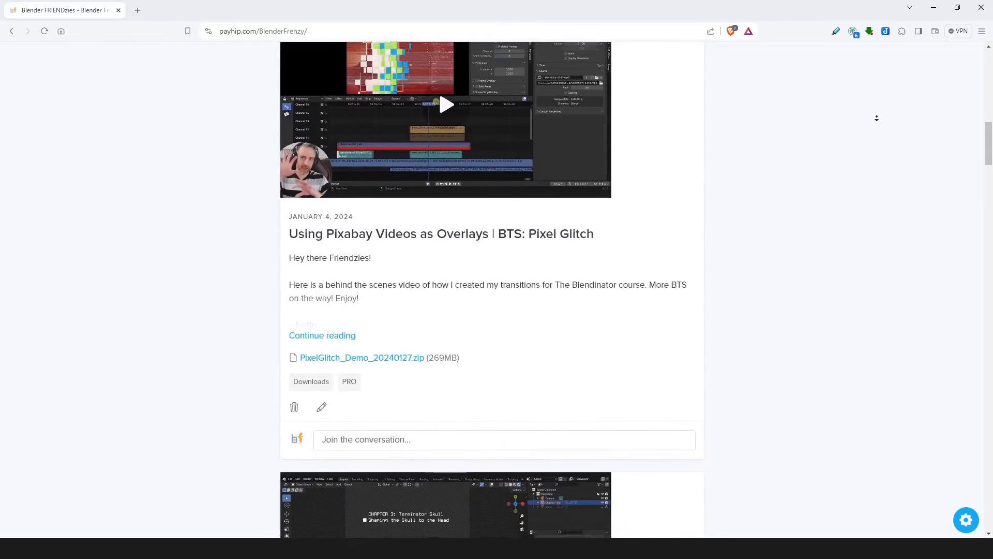
pyautogui.scroll(-2, 876, 118)
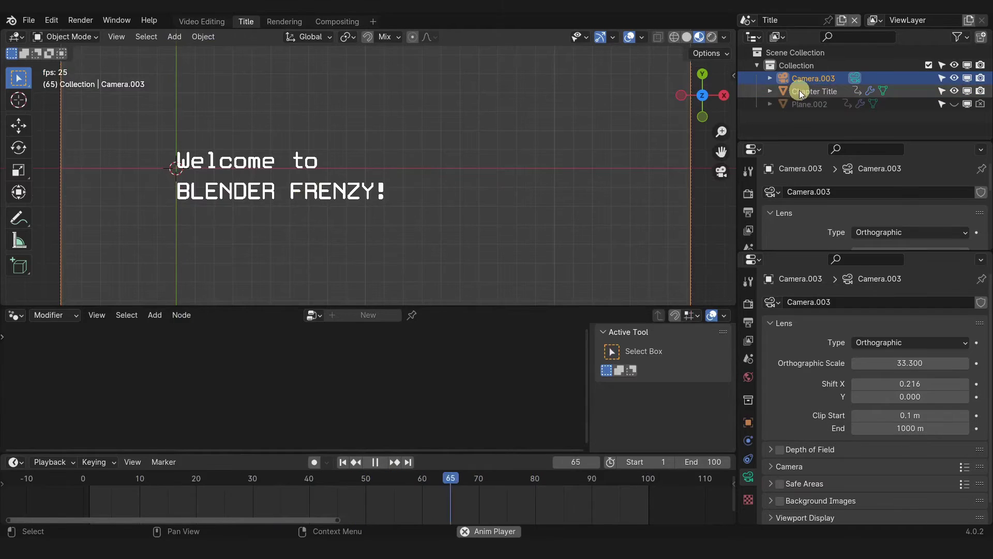
pyautogui.click(799, 90)
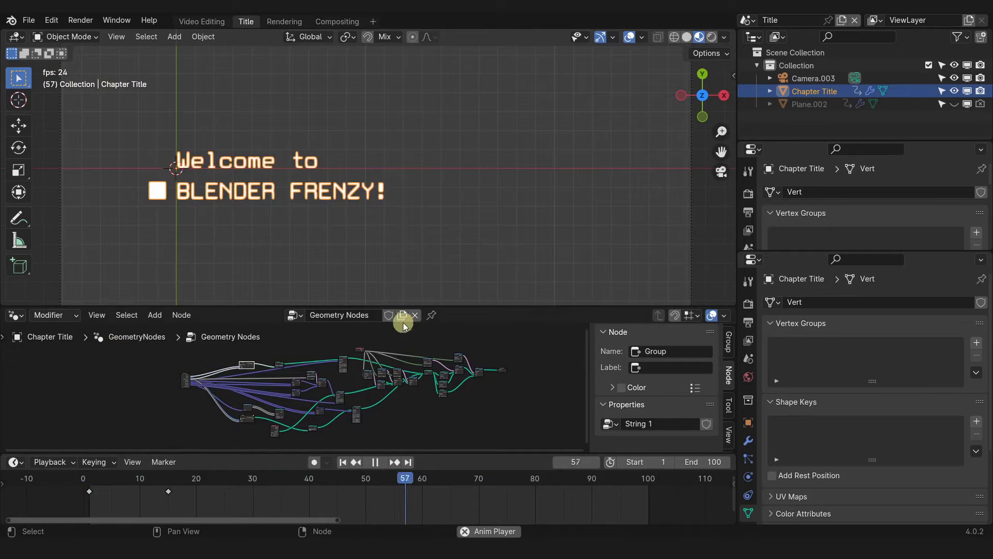
# Collapse the Geometry Nodes editor to enlarge the camera view and stop playback at frame 25
pyautogui.moveTo(470, 306); pyautogui.dragTo(444, 435)
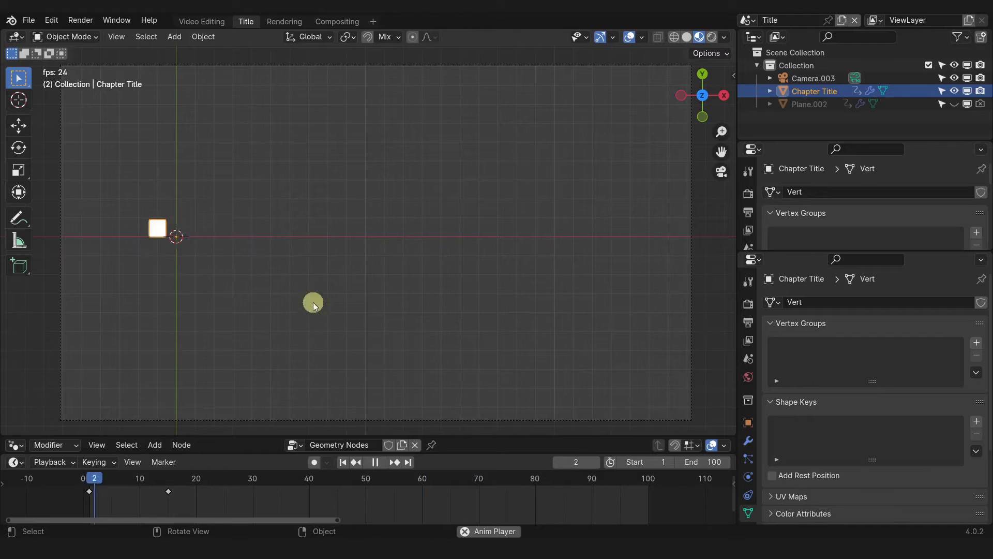
pyautogui.press('space')
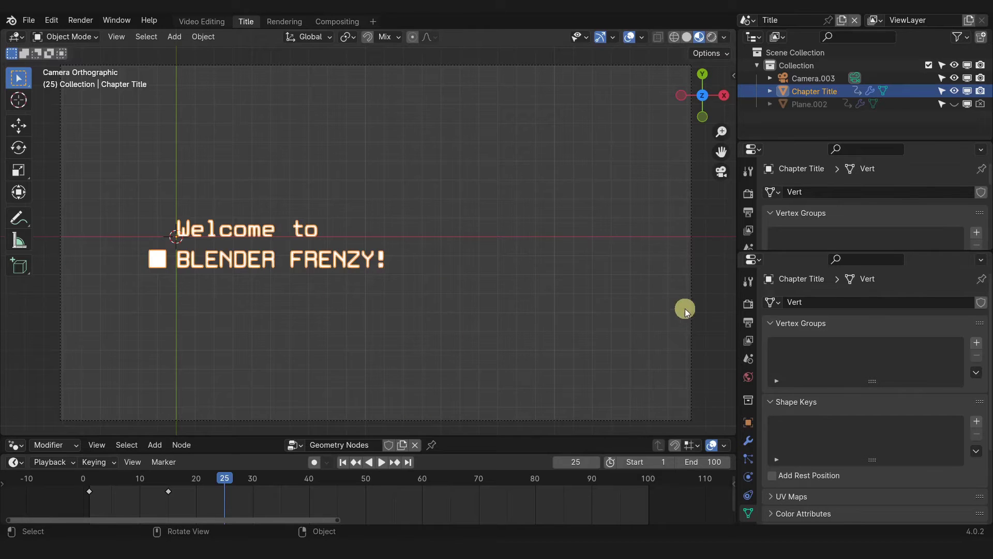
# Enable Transparent under Film in the Title scene's Render Properties
pyautogui.click(747, 304)
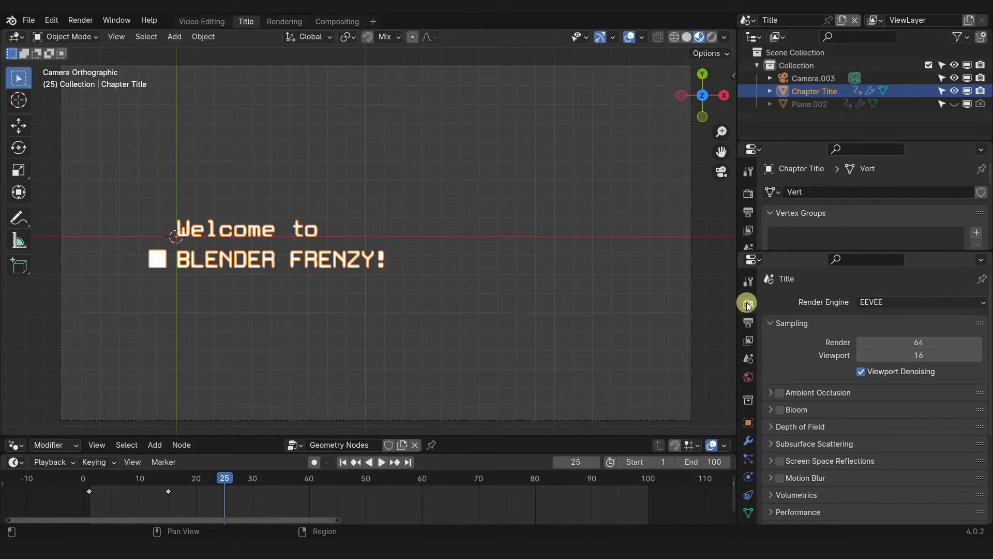
pyautogui.scroll(-5, 804, 385)
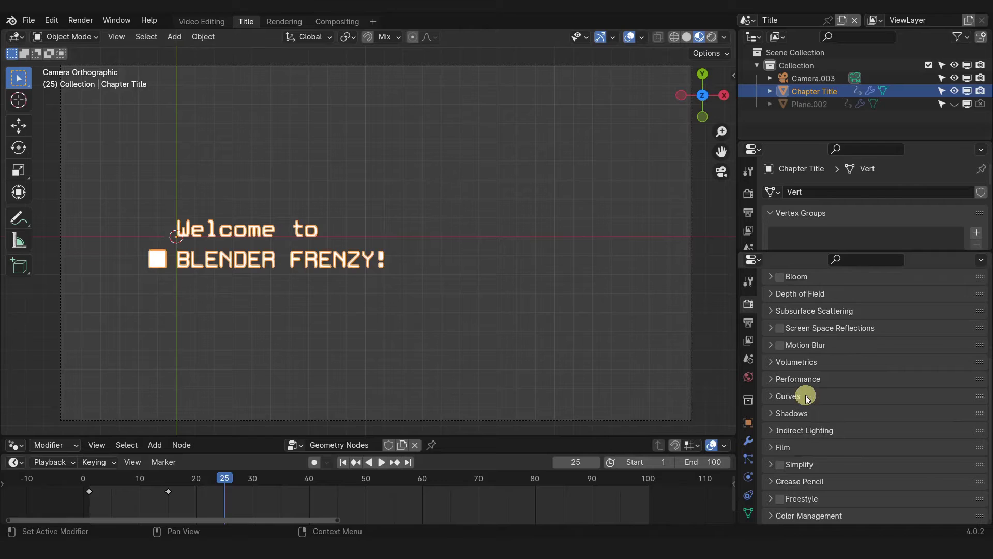
pyautogui.click(782, 447)
pyautogui.click(856, 481)
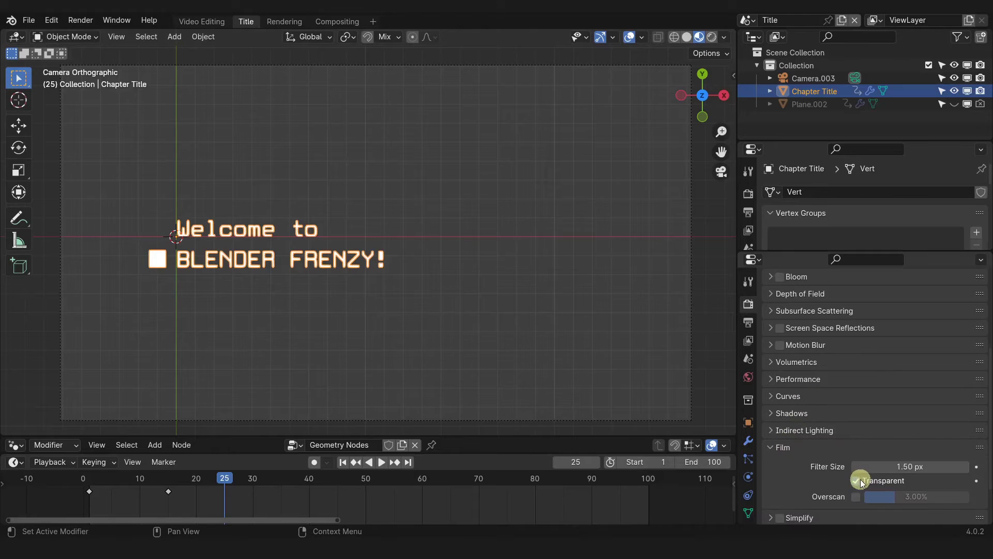
# Preview the title animation from frame 1 in Rendered shading with overlays hidden
pyautogui.click(717, 38)
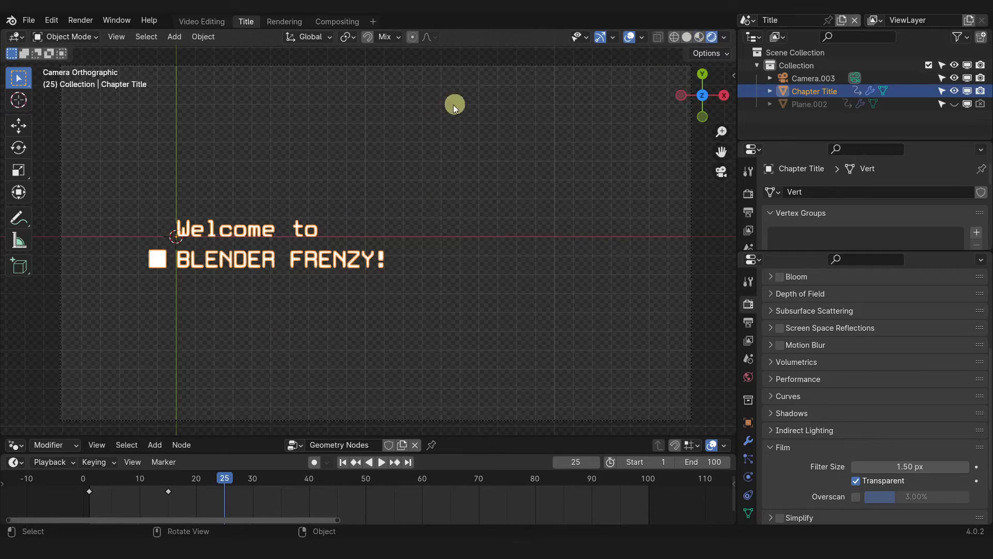
pyautogui.click(629, 38)
pyautogui.hotkey('shift', 'Left')
pyautogui.press('space')
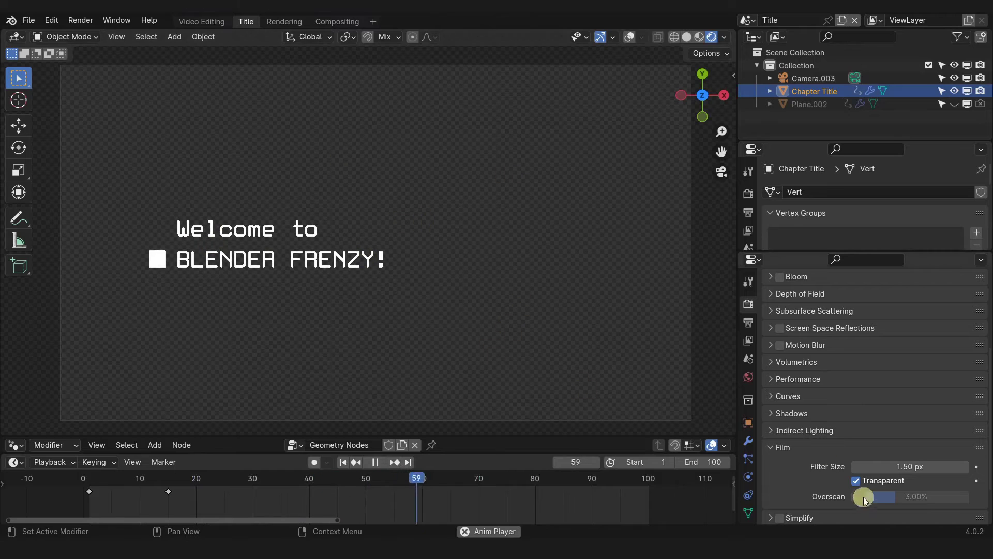
pyautogui.click(375, 462)
# Alternate the Video Editing and Title workspaces while swapping between the Edit and Title scenes
pyautogui.click(200, 21)
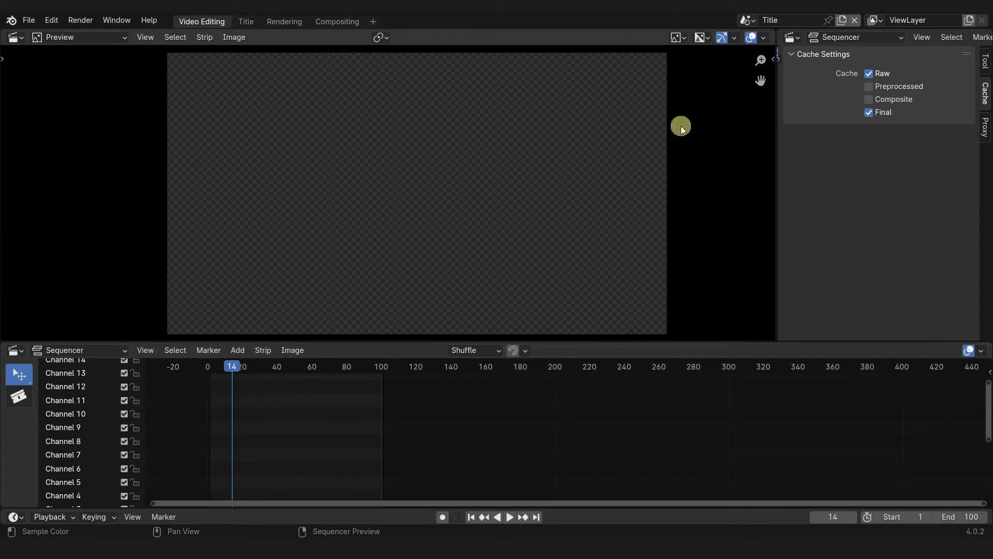
pyautogui.click(751, 21)
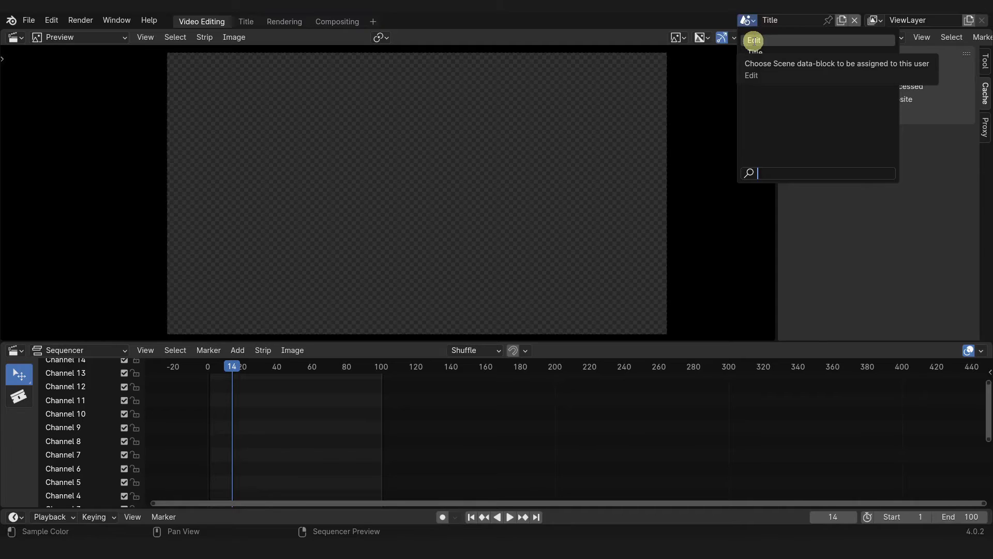
pyautogui.click(753, 40)
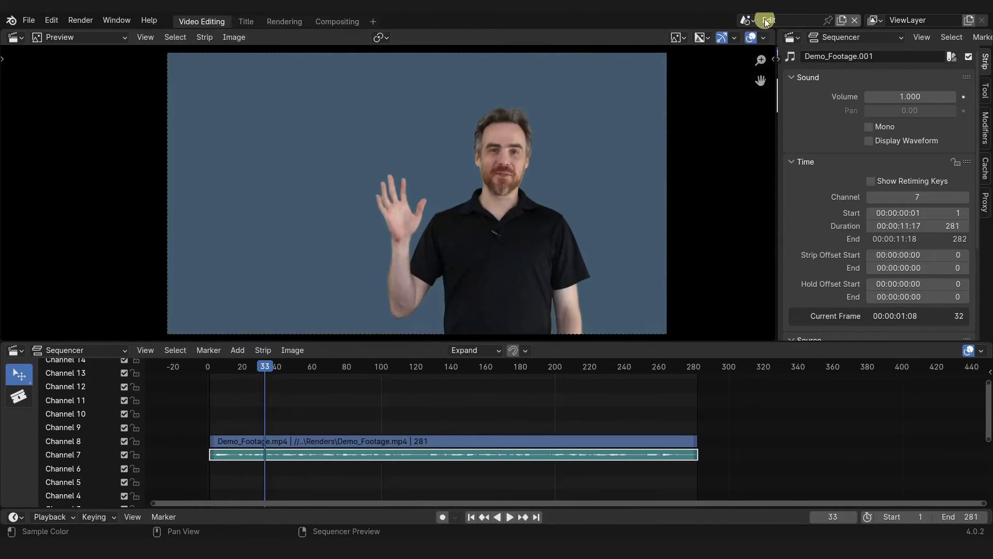
pyautogui.click(252, 21)
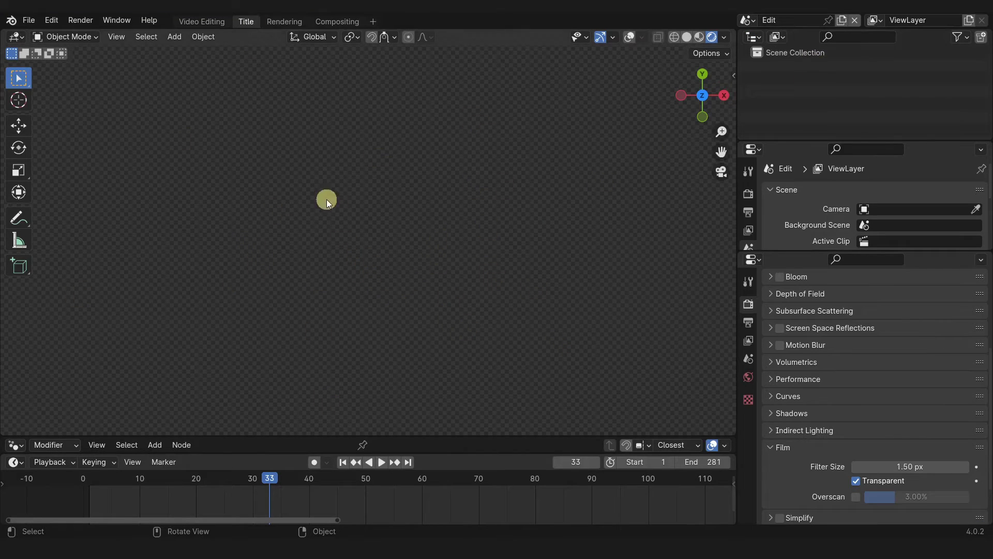
pyautogui.click(751, 19)
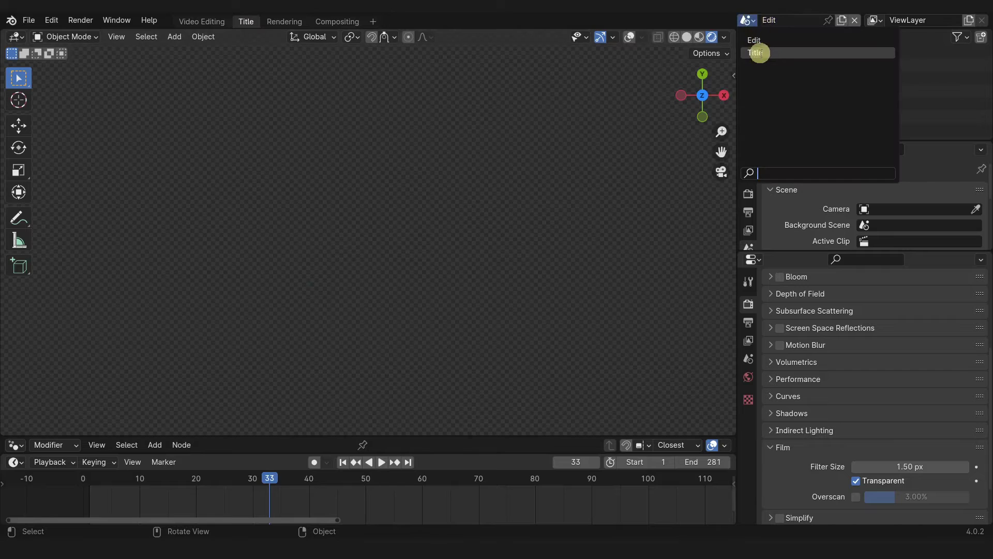
pyautogui.click(759, 49)
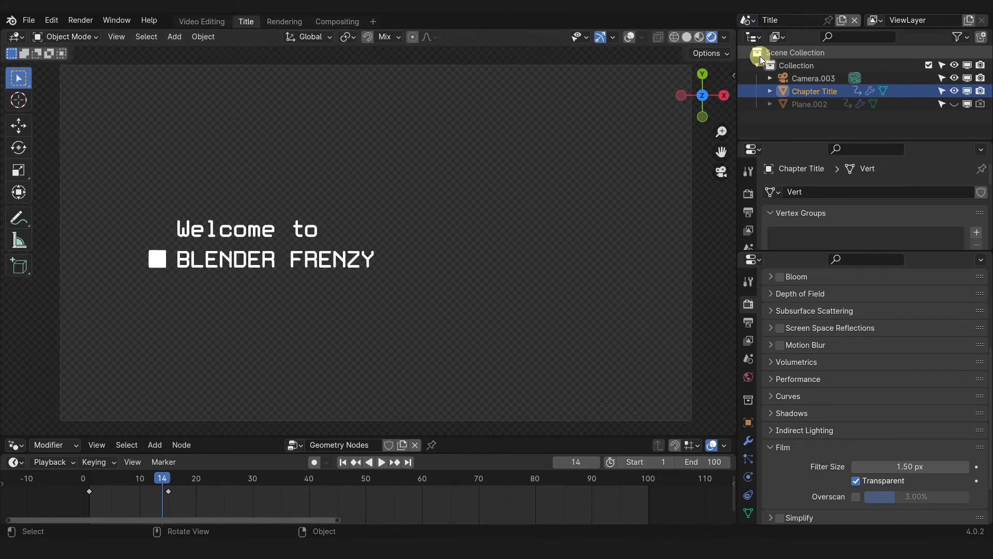
# Set the Title workspace to the Title scene and pin that scene to it
pyautogui.click(200, 21)
pyautogui.click(745, 23)
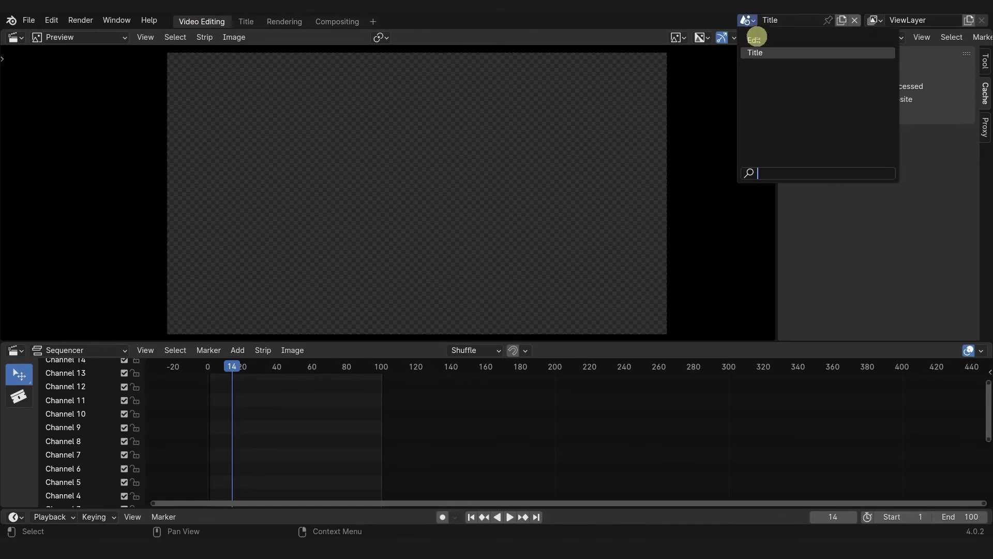
pyautogui.click(744, 41)
pyautogui.click(249, 21)
pyautogui.click(747, 22)
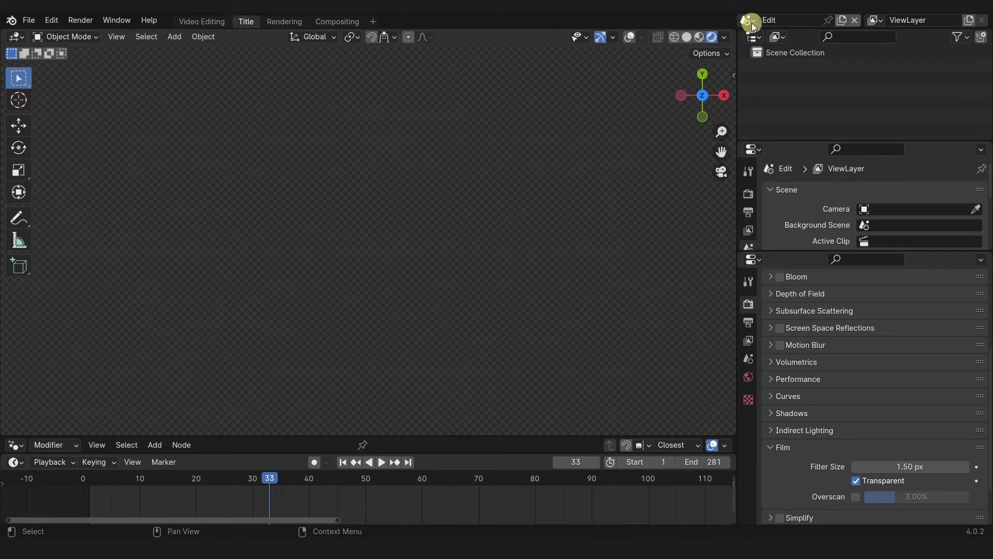
pyautogui.click(755, 52)
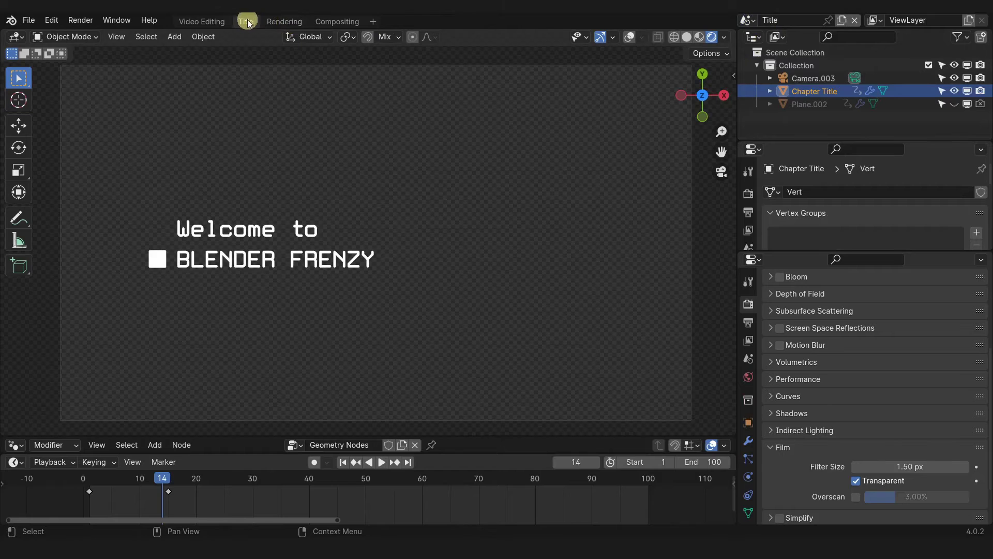
pyautogui.click(829, 21)
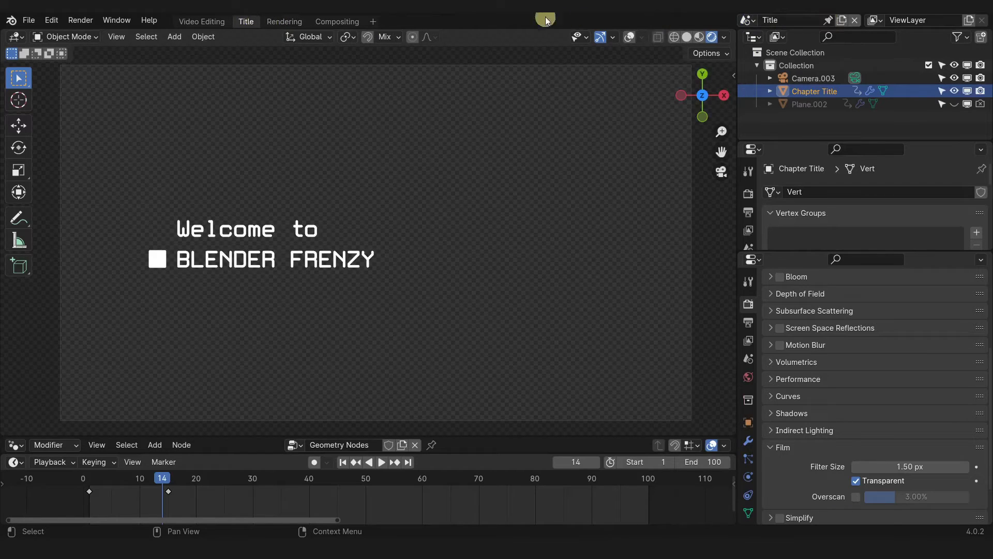
# Return to the Video Editing workspace with its scene set back to Edit
pyautogui.click(211, 20)
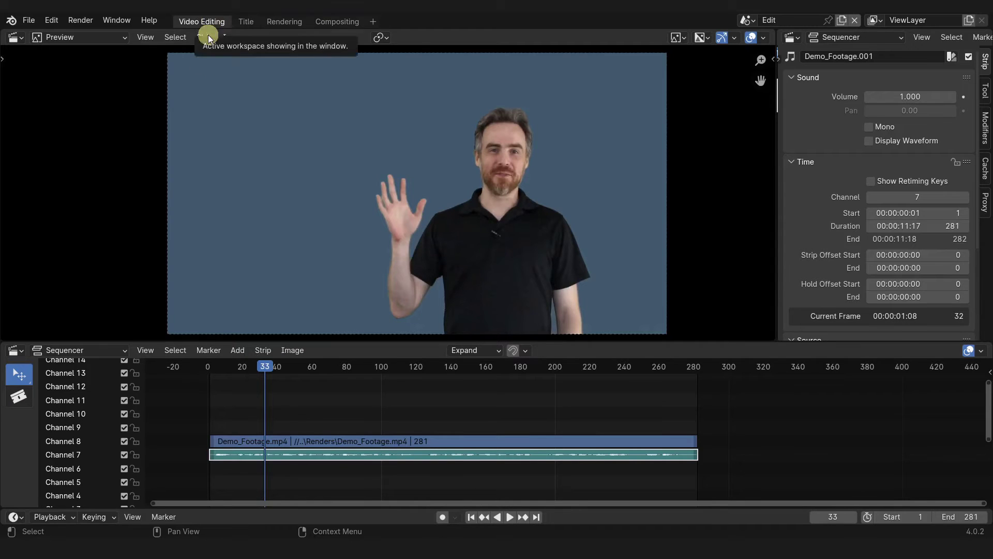
pyautogui.click(747, 20)
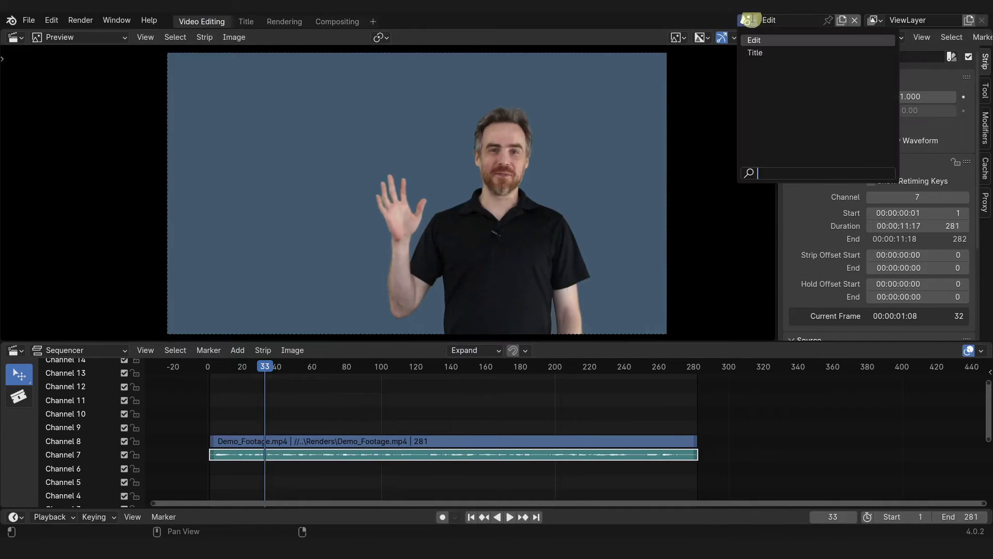
pyautogui.click(753, 54)
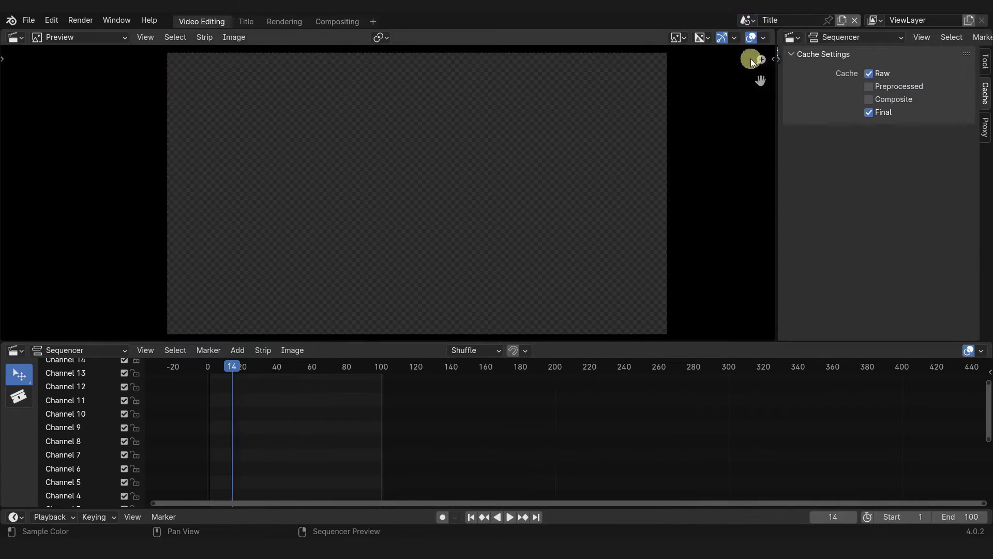
pyautogui.click(246, 23)
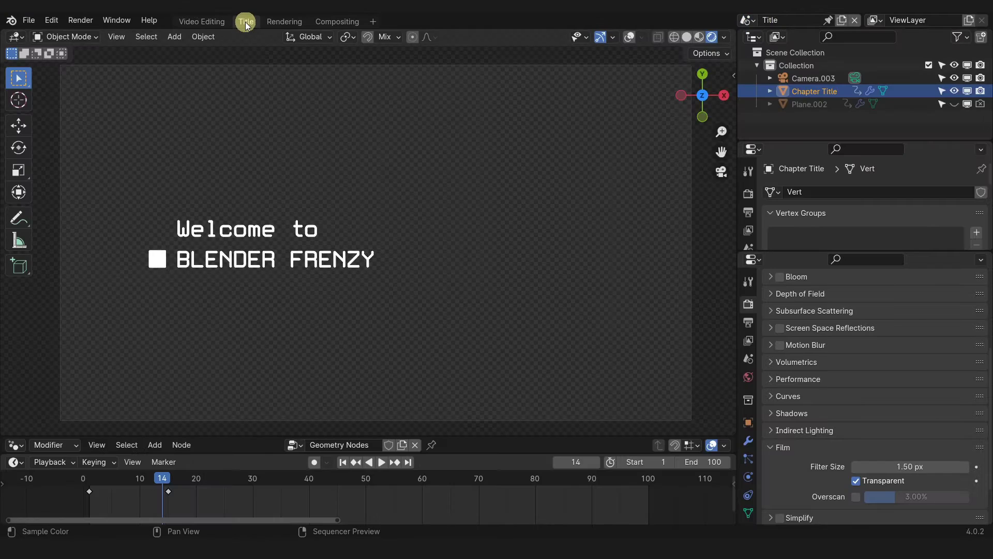
pyautogui.click(202, 21)
pyautogui.click(747, 20)
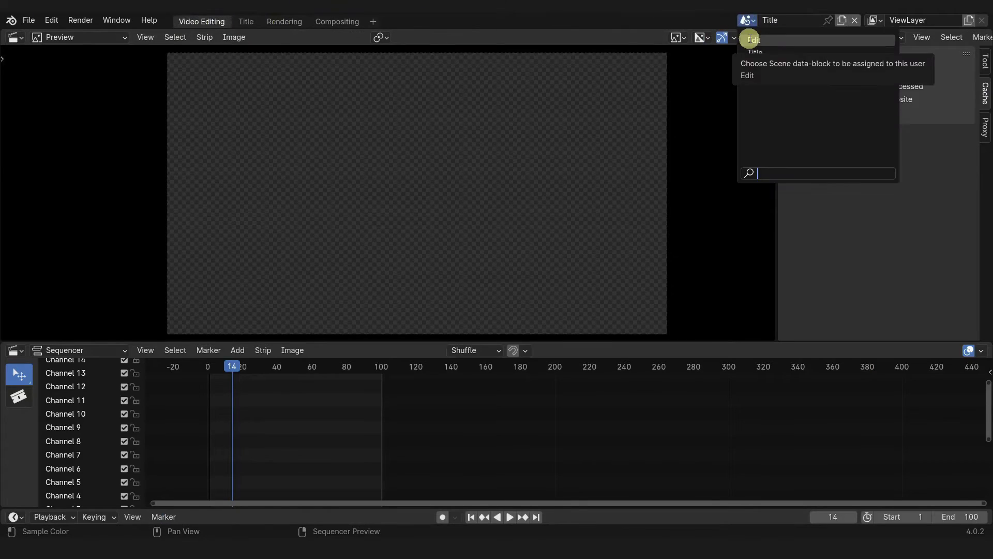
pyautogui.click(753, 40)
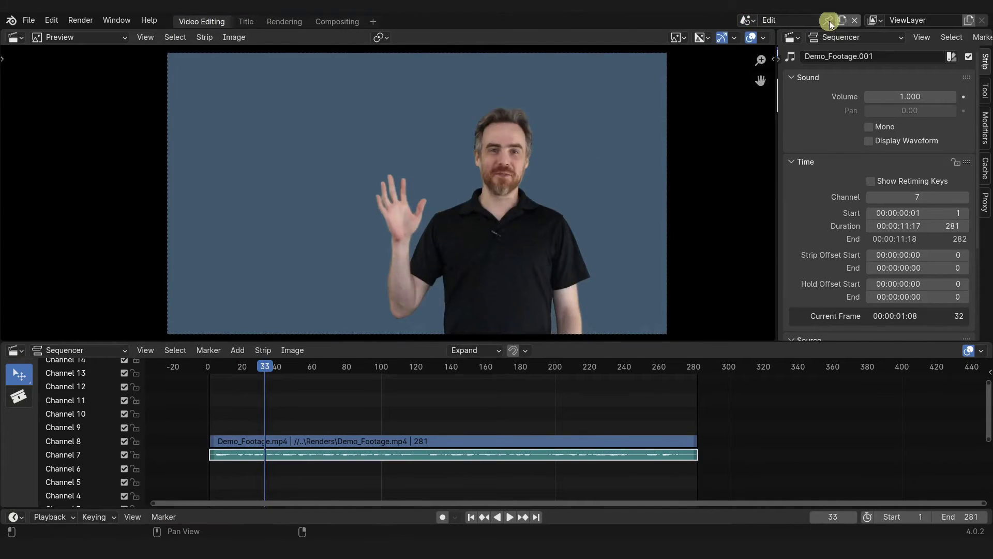
# Browse the Rendering, Compositing and Title workspaces, ending in Video Editing on the Edit scene
pyautogui.click(284, 21)
pyautogui.click(337, 21)
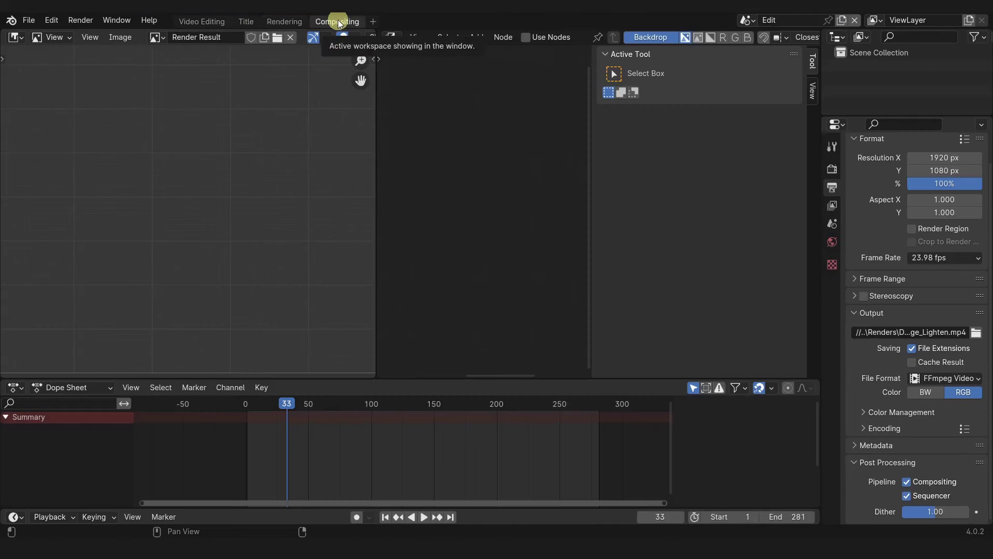
pyautogui.click(246, 22)
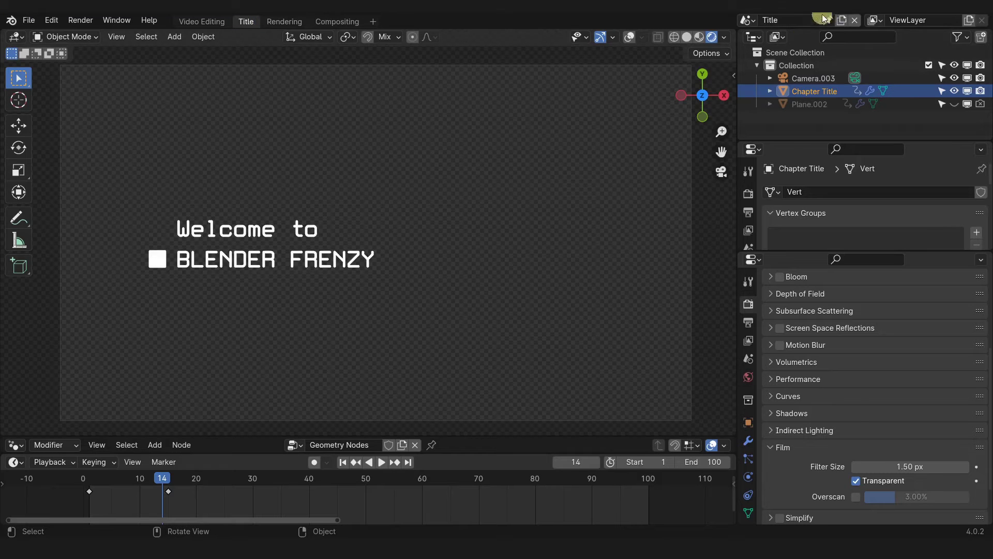
pyautogui.click(187, 21)
pyautogui.click(207, 20)
pyautogui.click(242, 22)
pyautogui.click(216, 22)
pyautogui.click(250, 22)
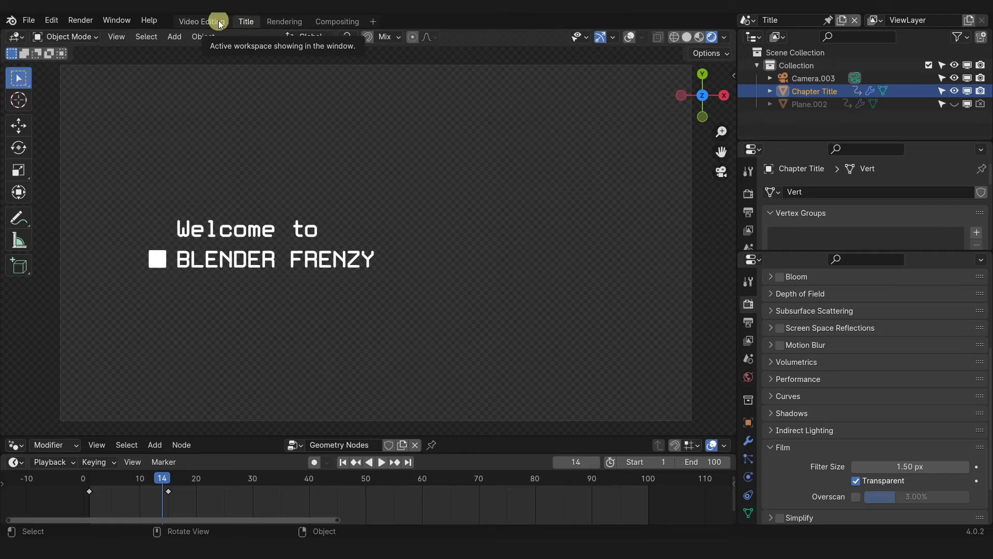
pyautogui.click(219, 20)
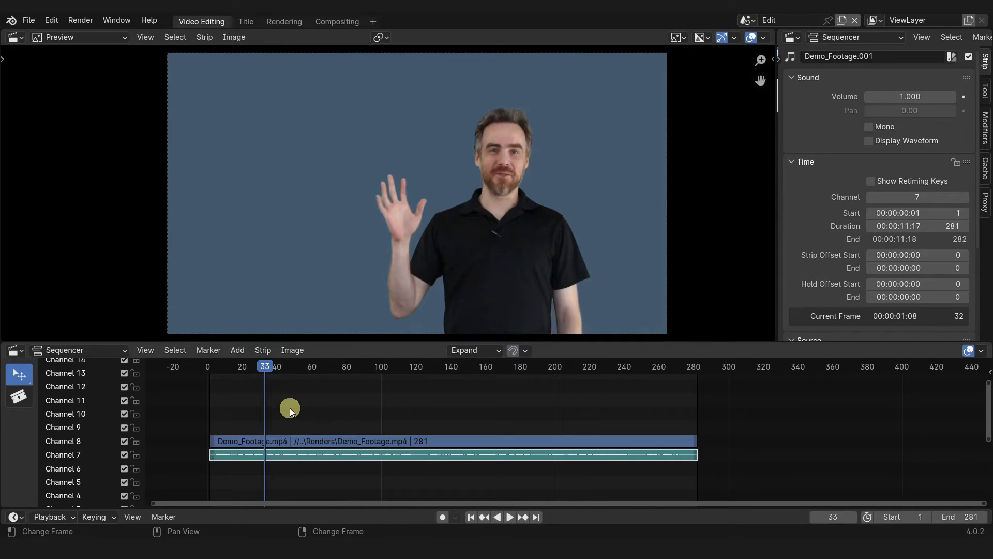
# Add the Title scene as a strip and move it to channel 10 above the footage
pyautogui.hotkey('shift', 'a')
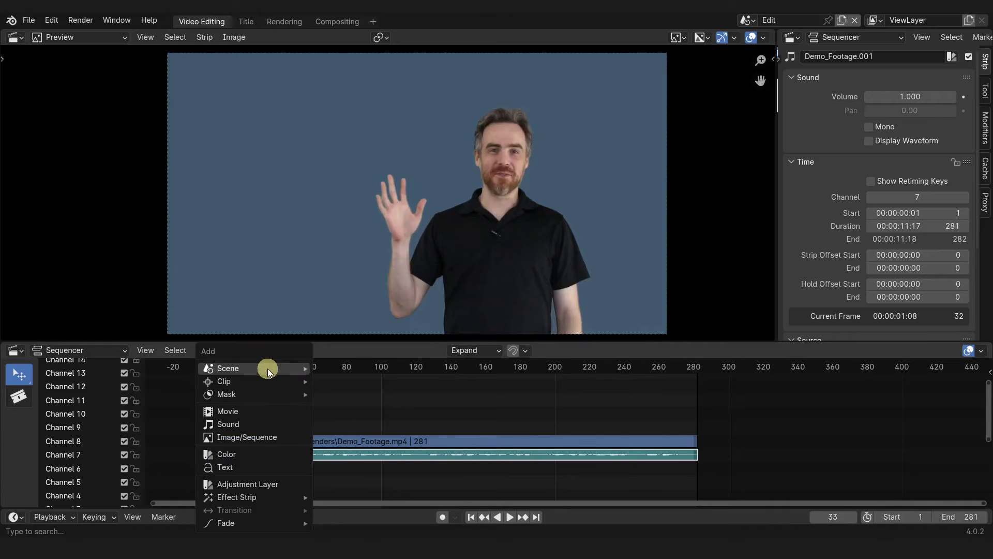
pyautogui.moveTo(265, 367)
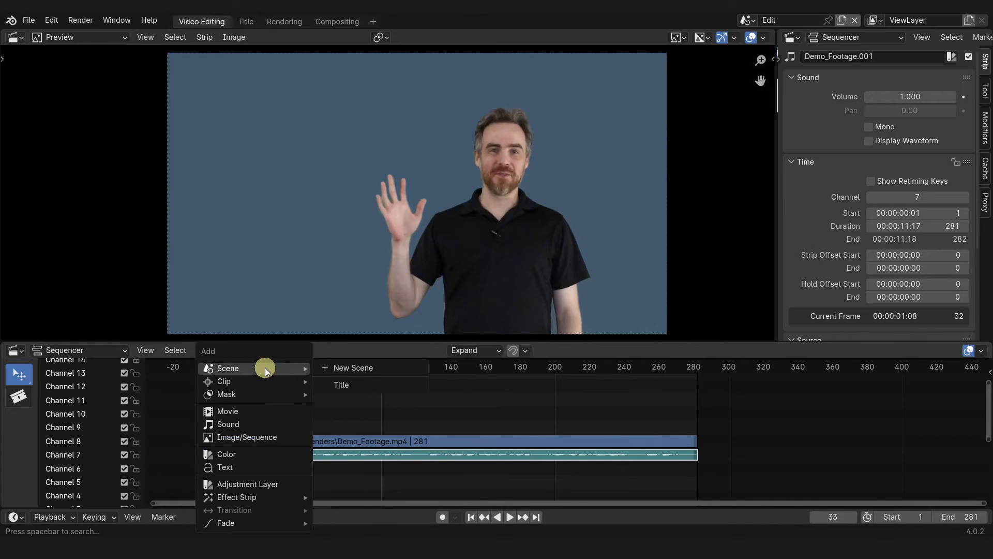
pyautogui.click(346, 383)
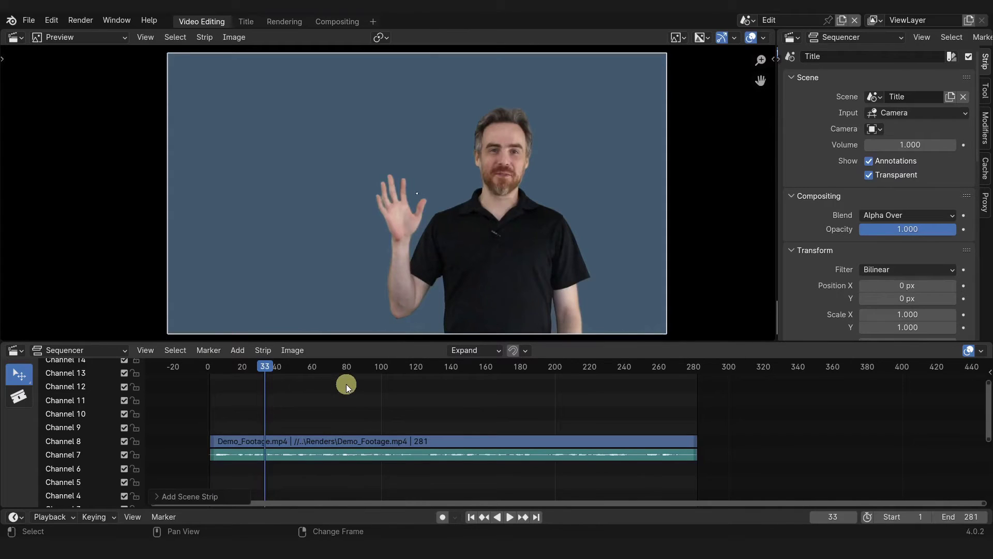
pyautogui.press('g')
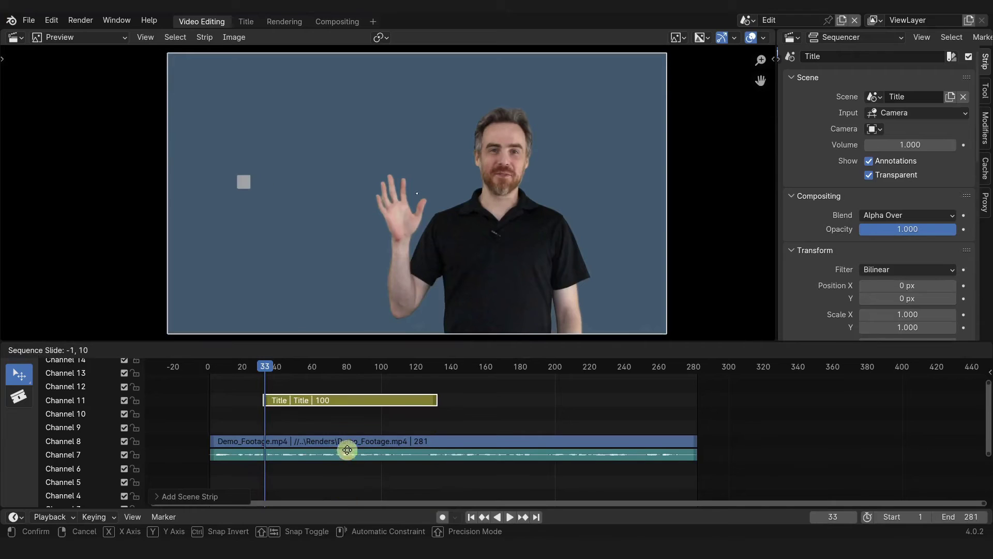
pyautogui.click(346, 449)
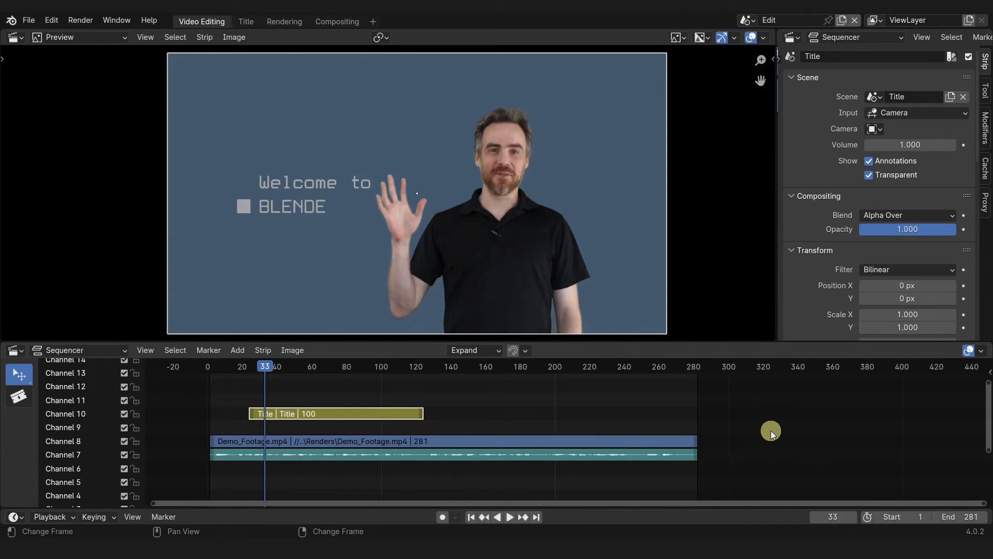
# Collapse the Scene and Time sections in the strip sidebar, then hide the sidebar
pyautogui.press('n')
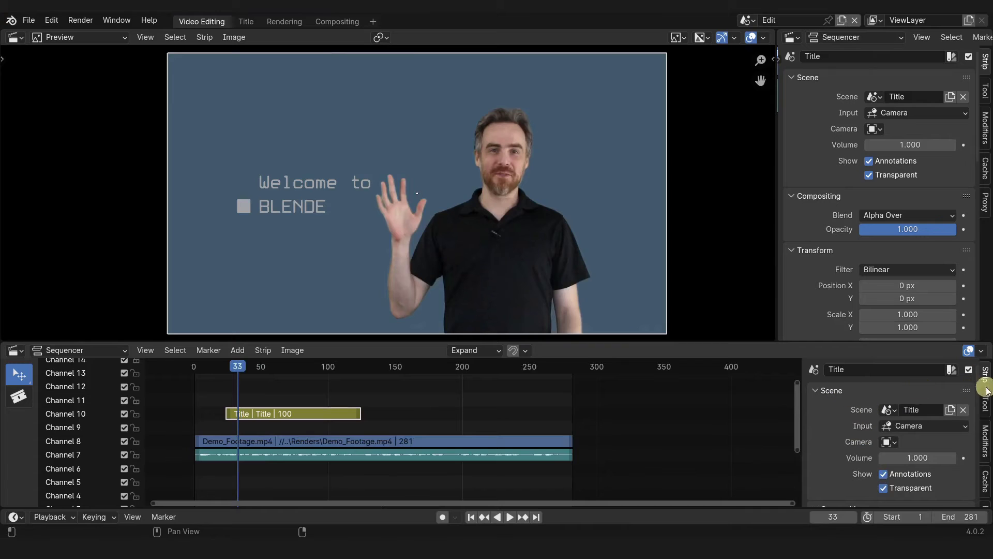
pyautogui.click(827, 392)
pyautogui.scroll(-3, 827, 453)
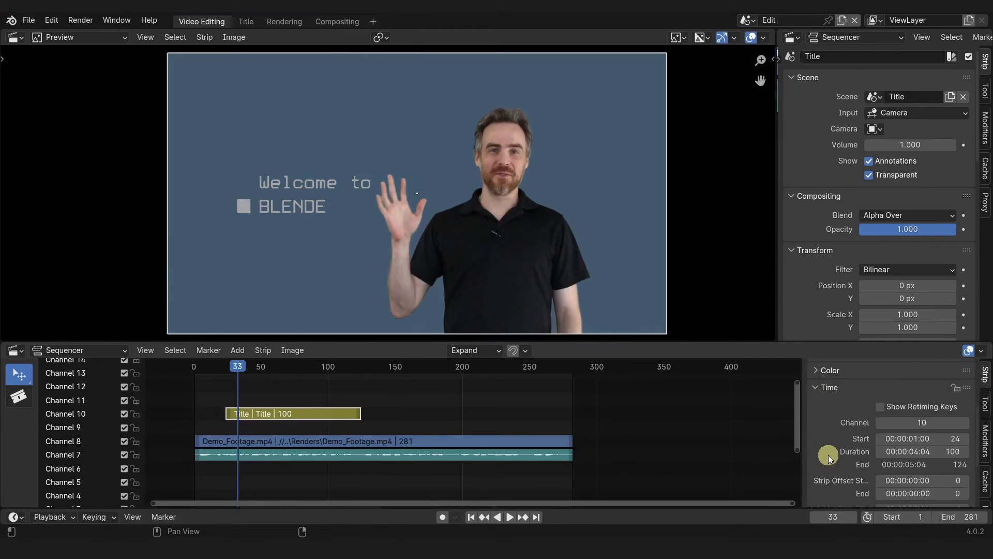
pyautogui.click(822, 421)
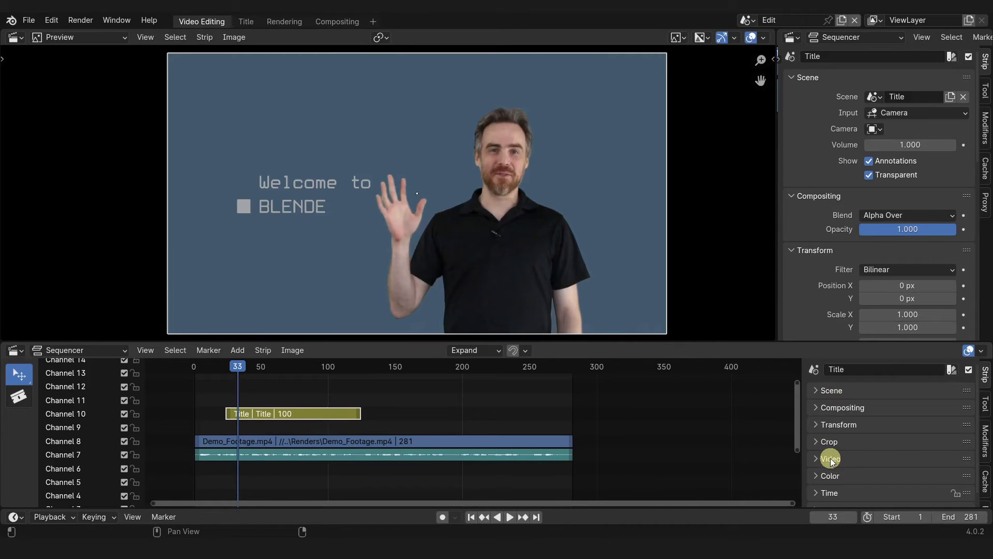
pyautogui.press('n')
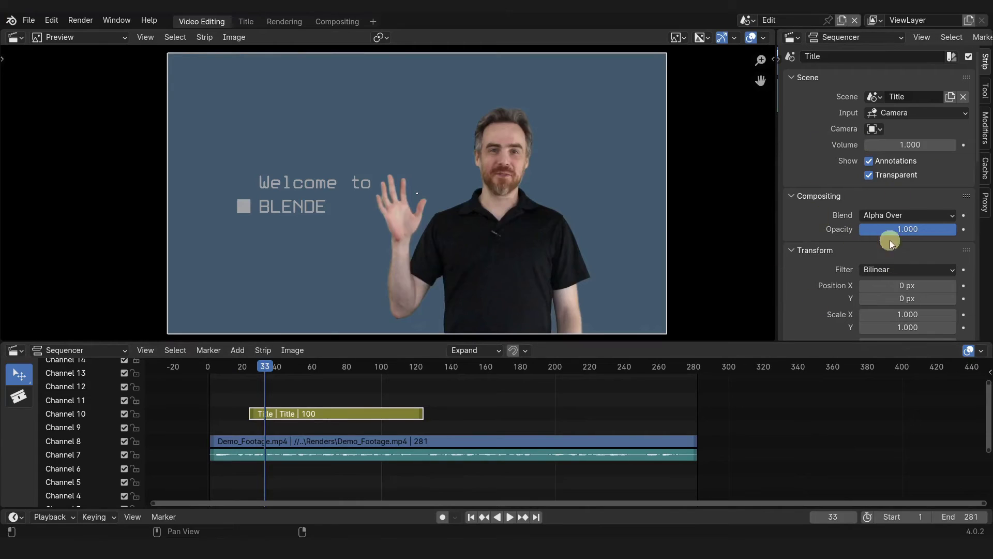
# Switch the strip's input to Sequencer, then set it back to Camera
pyautogui.click(879, 98)
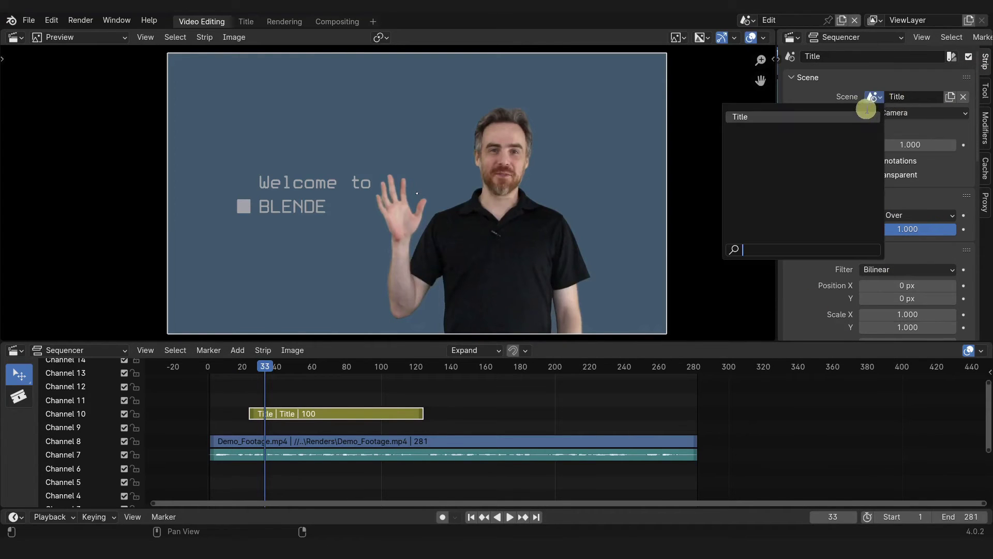
pyautogui.click(892, 104)
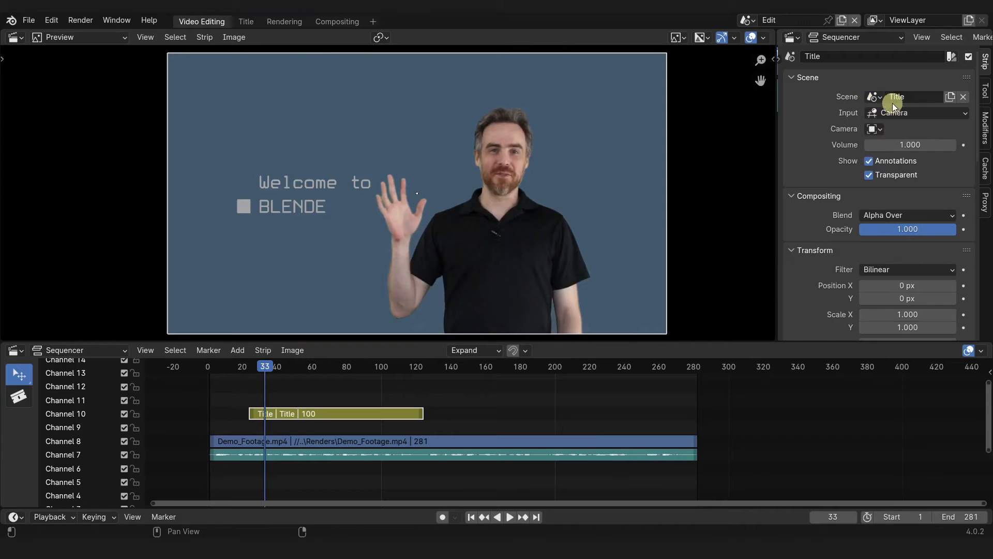
pyautogui.click(917, 115)
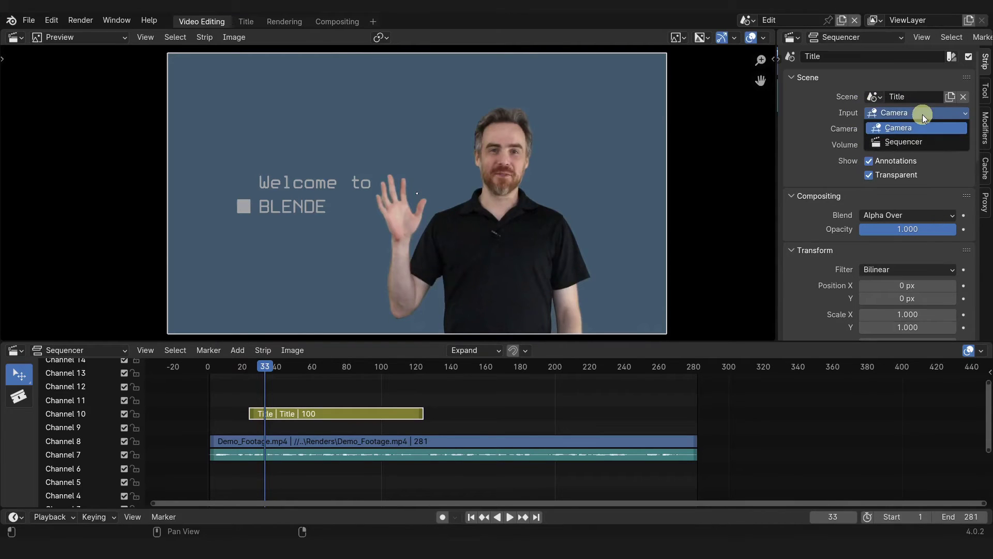
pyautogui.click(908, 143)
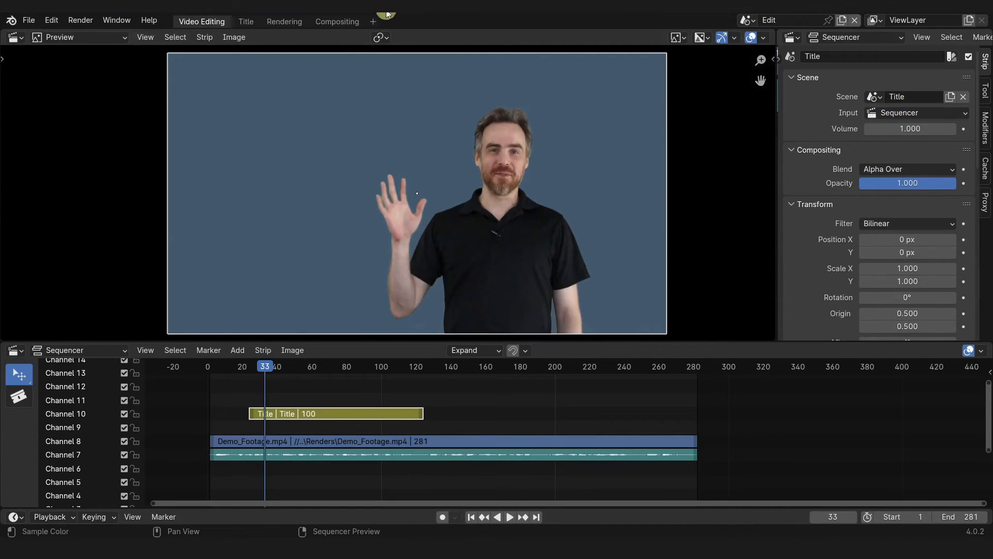
pyautogui.click(895, 113)
pyautogui.click(892, 129)
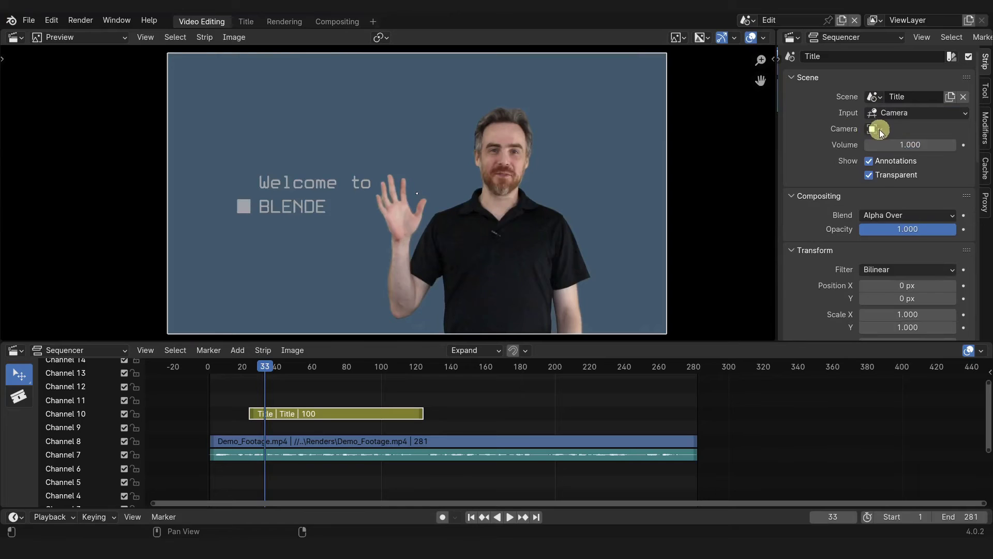
# Set the Title strip's camera to Camera.003, keep Camera input, and turn off Transparent
pyautogui.click(879, 129)
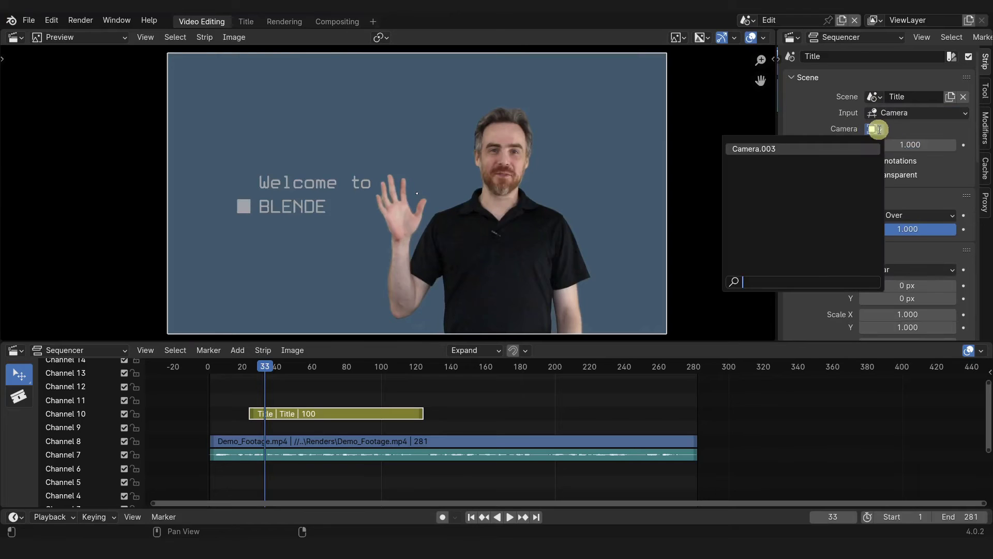
pyautogui.click(782, 148)
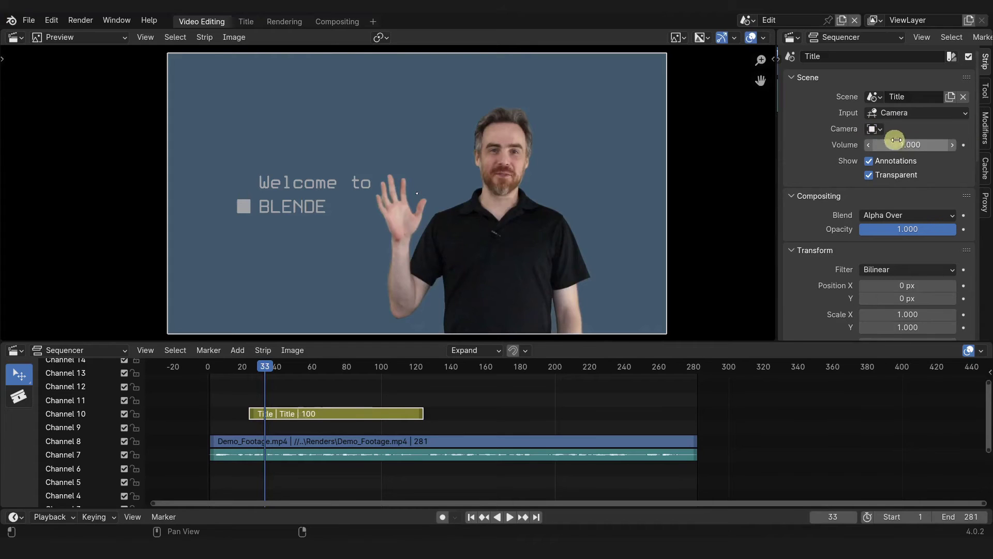
pyautogui.click(918, 113)
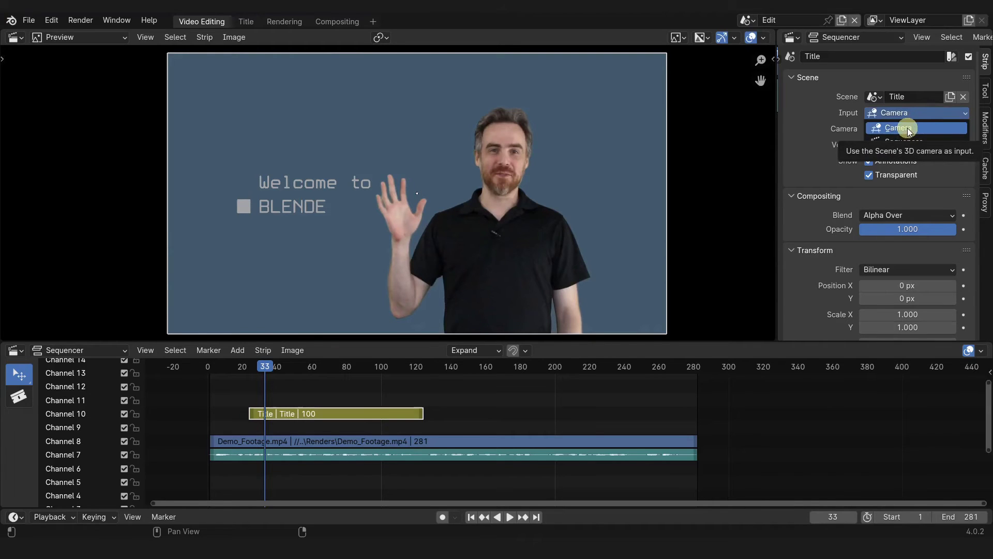
pyautogui.click(909, 129)
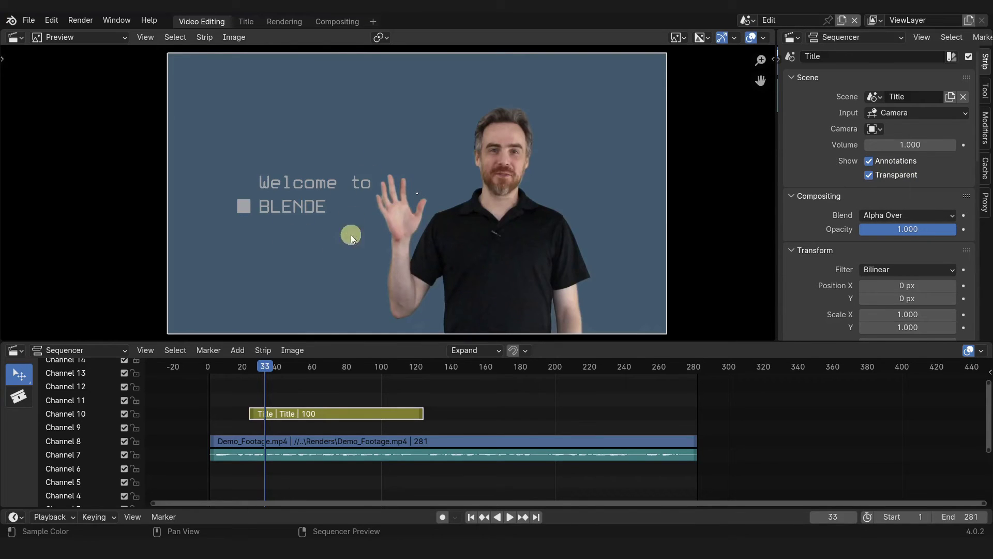
pyautogui.click(869, 175)
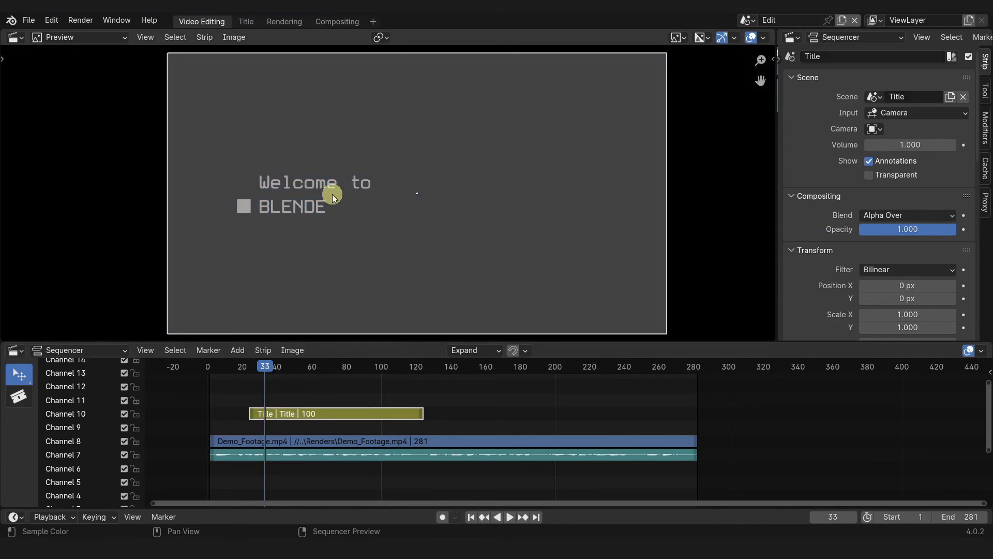
# Turn on Film Transparent in the Title scene's render settings, then go back to Video Editing
pyautogui.click(249, 24)
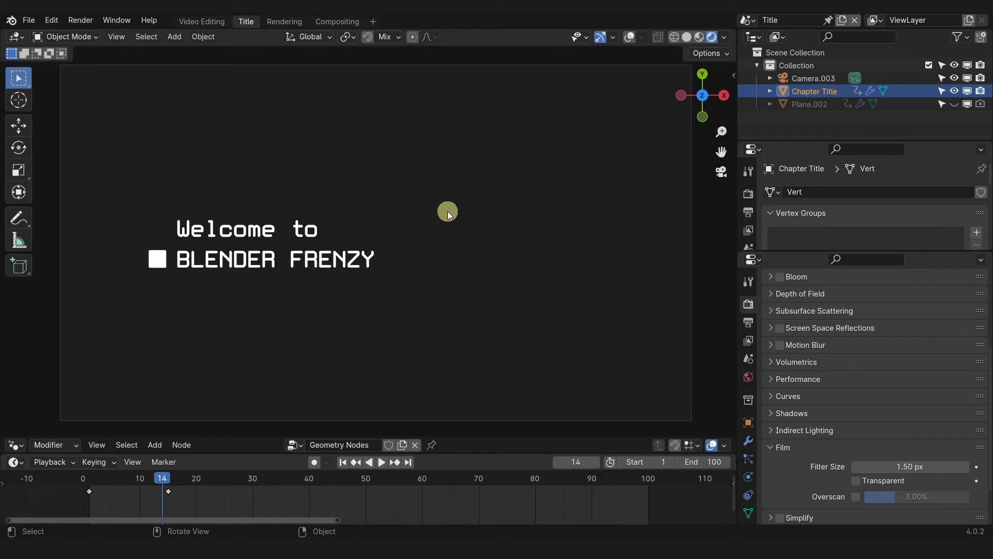
pyautogui.click(856, 481)
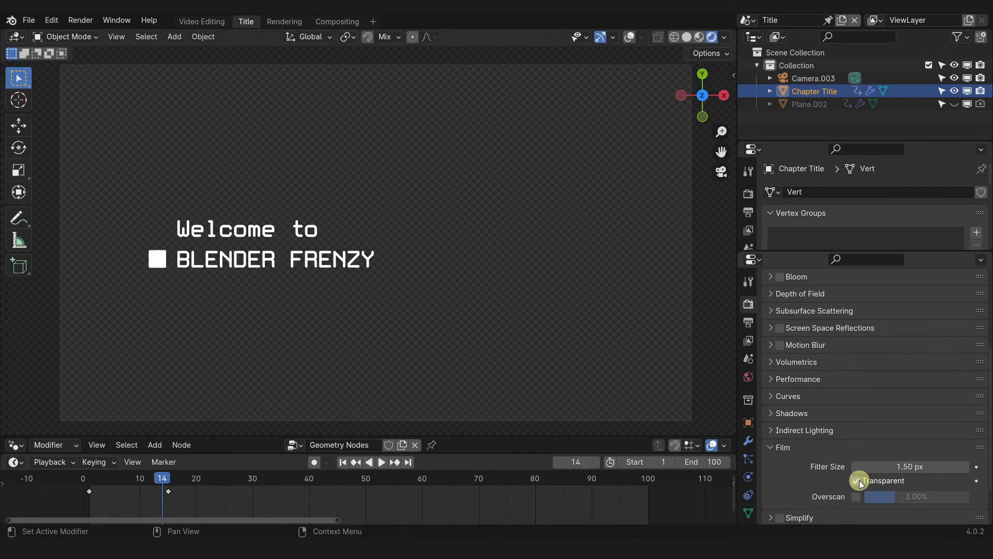
pyautogui.click(200, 22)
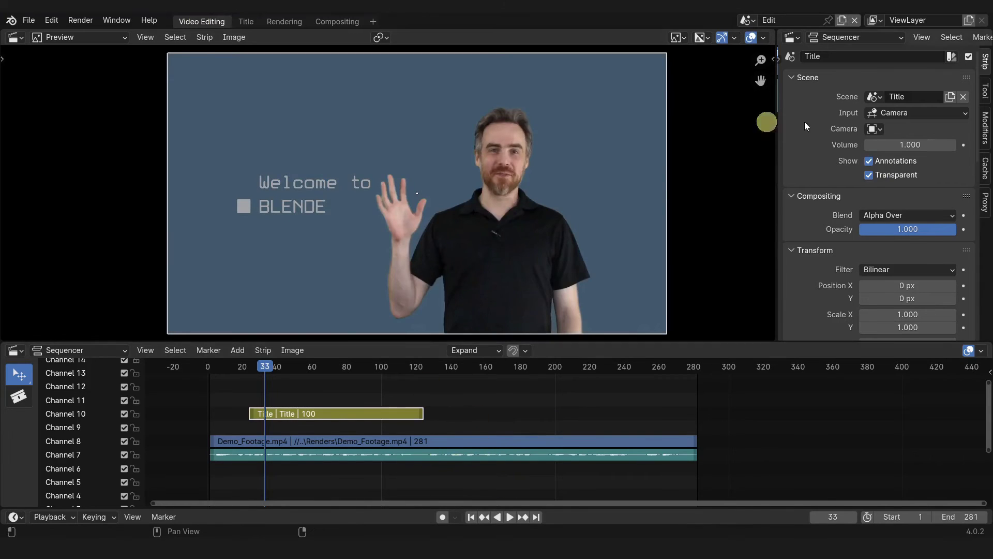
pyautogui.click(912, 214)
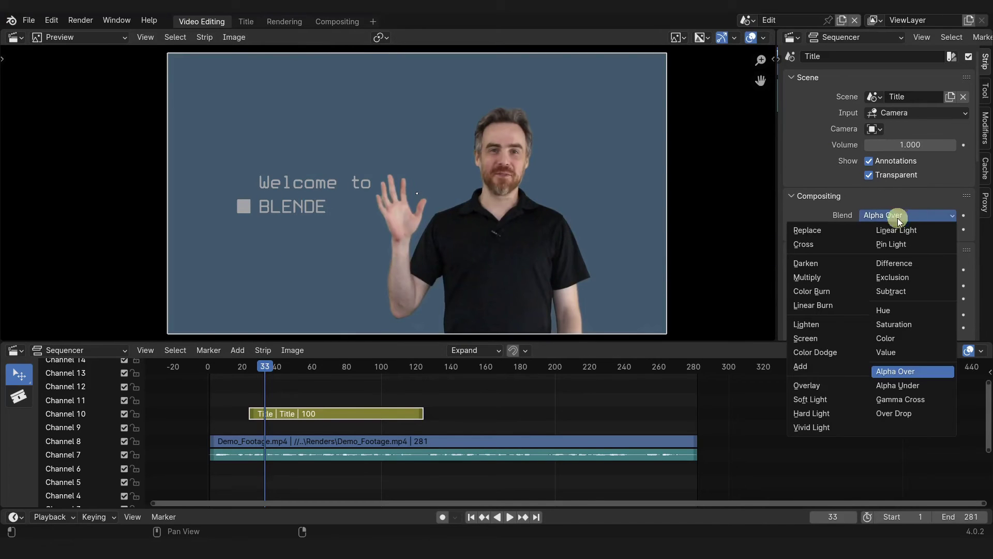
pyautogui.click(821, 229)
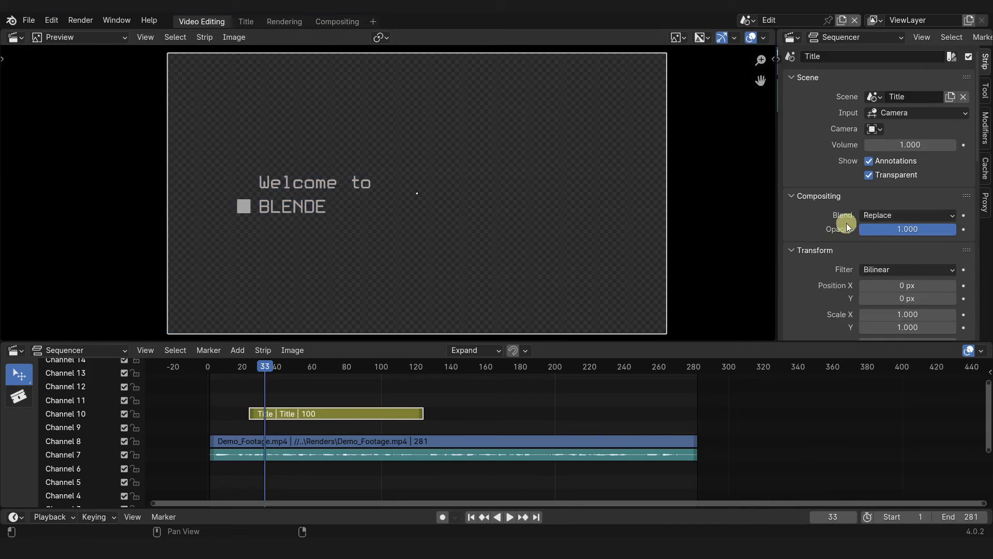
pyautogui.click(879, 215)
pyautogui.click(849, 243)
pyautogui.click(889, 216)
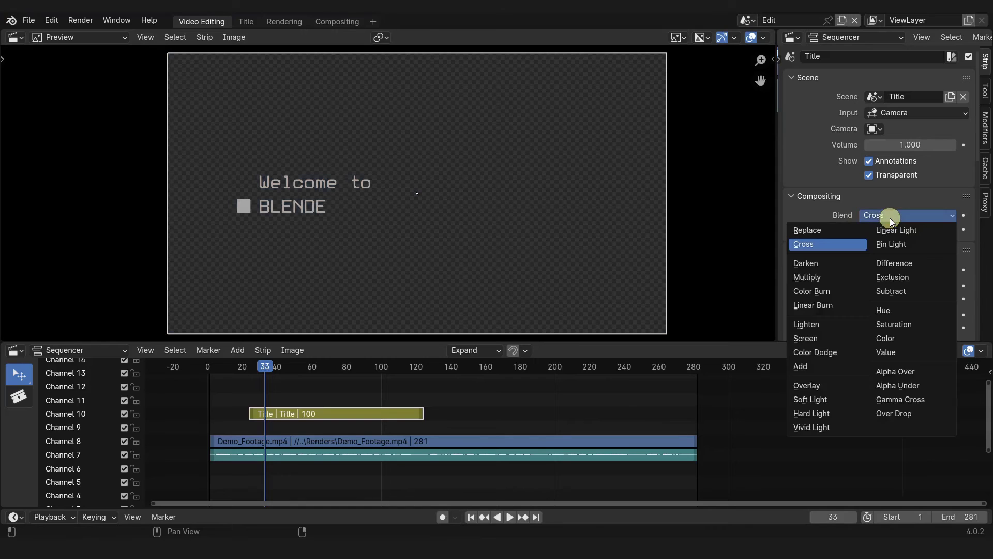
pyautogui.click(896, 374)
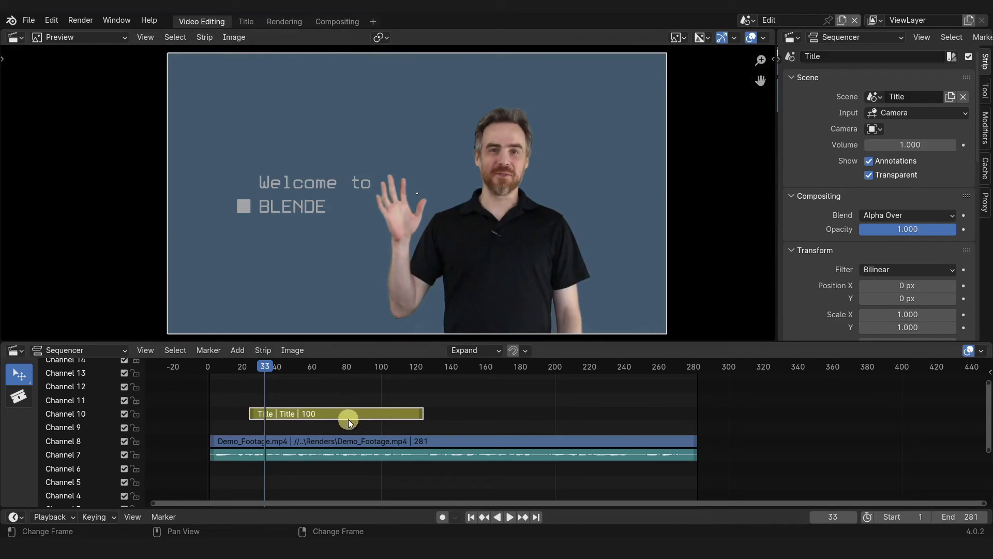
# Slide the Title strip earlier, then move it up-left and scale it to 1.271
pyautogui.moveTo(337, 413); pyautogui.dragTo(318, 417)
pyautogui.press('space')
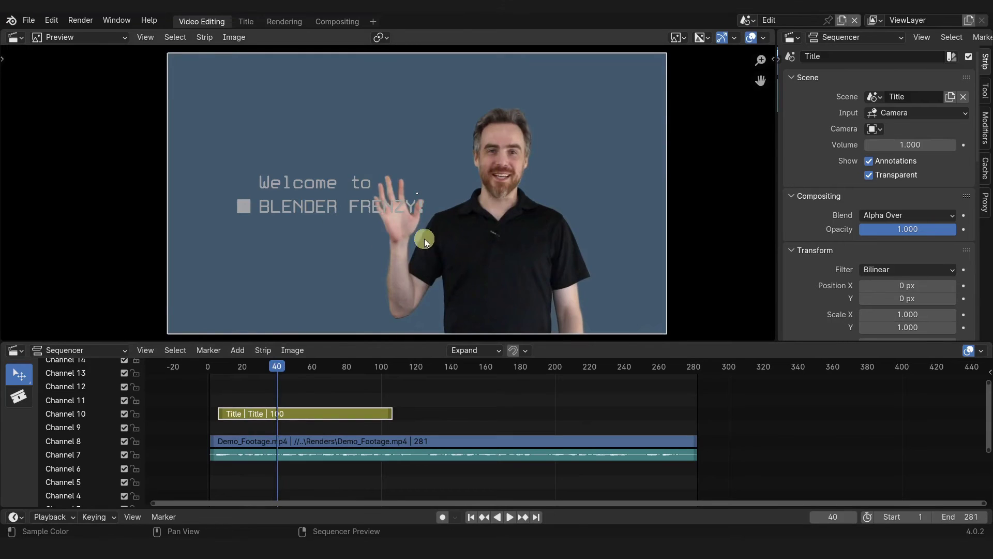
pyautogui.press('g')
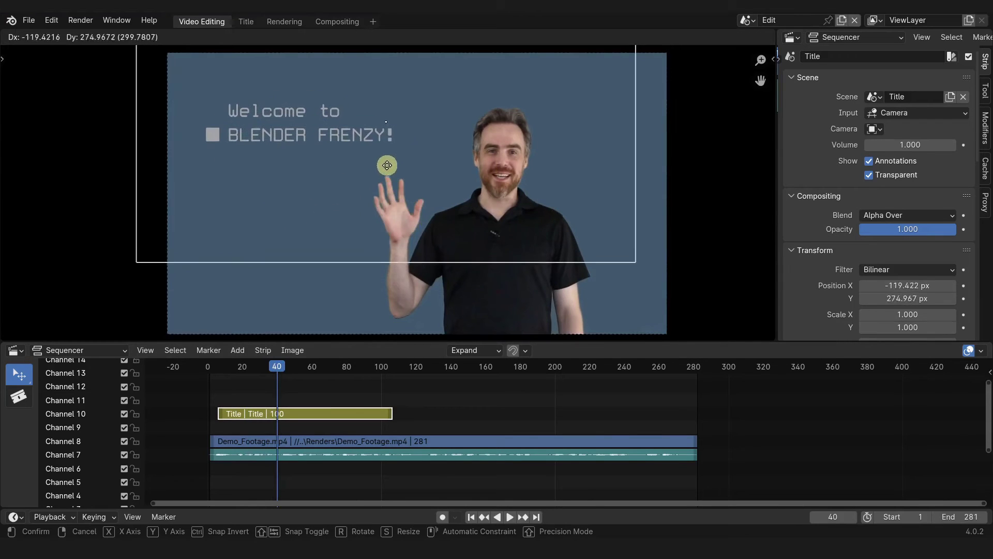
pyautogui.click(392, 166)
pyautogui.press('s')
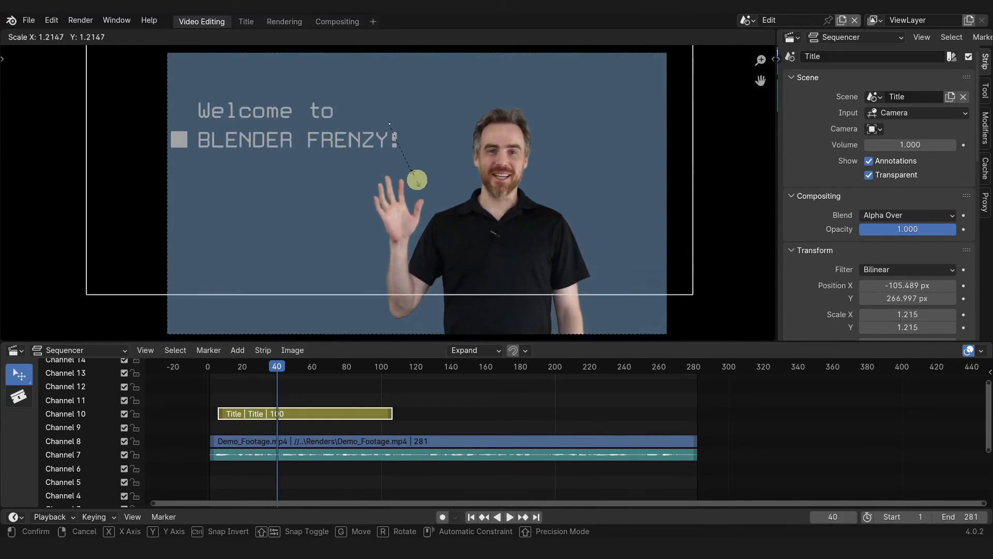
pyautogui.click(424, 179)
# Fine-tune the title position to 33.836, 290.907 px and hide the preview frame outline
pyautogui.press('g')
pyautogui.click(450, 177)
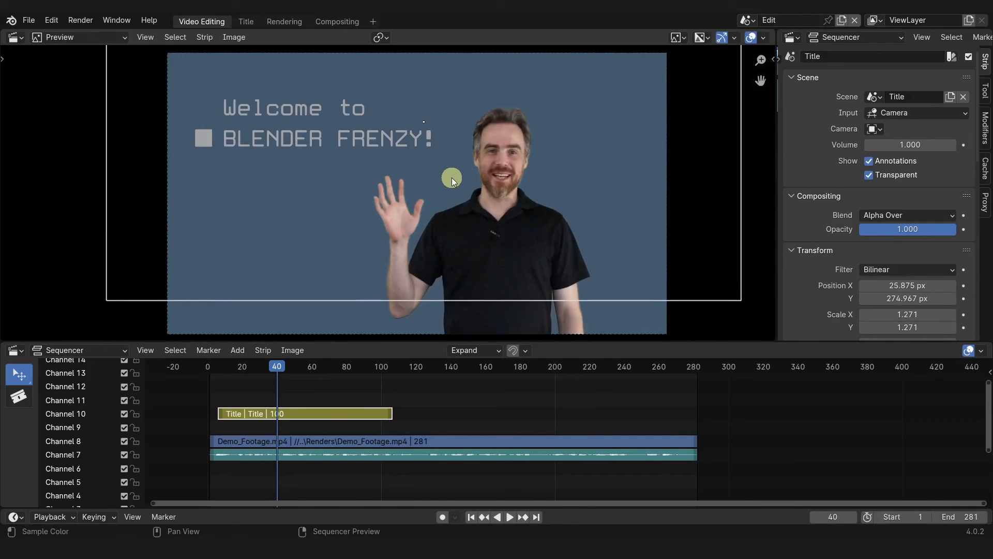
pyautogui.press('g')
pyautogui.click(451, 177)
pyautogui.press('Up')
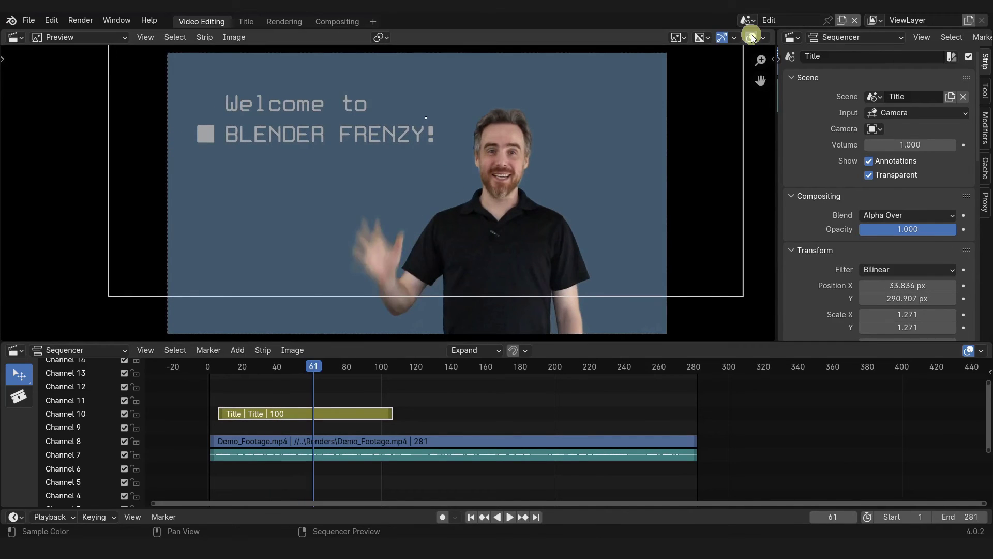
pyautogui.click(752, 38)
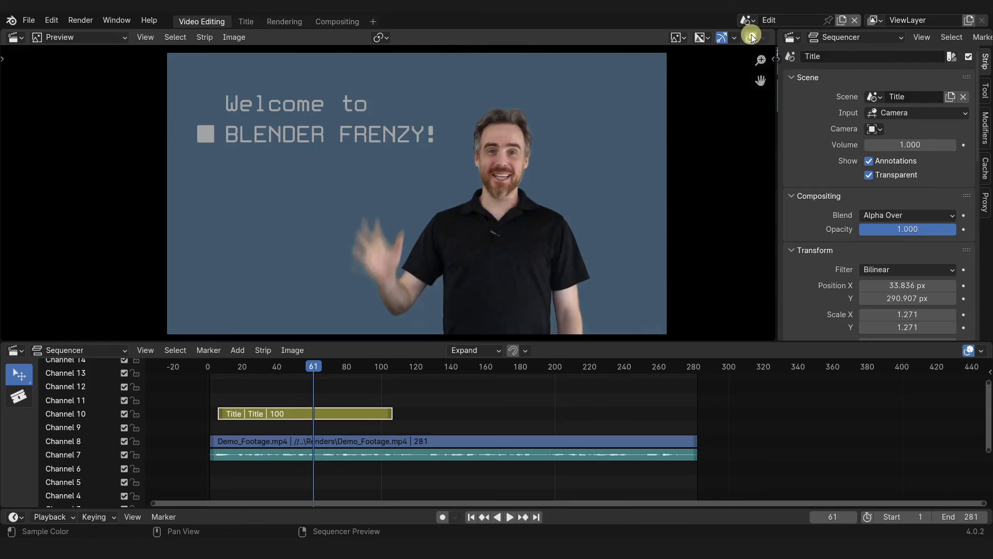
pyautogui.press('Down')
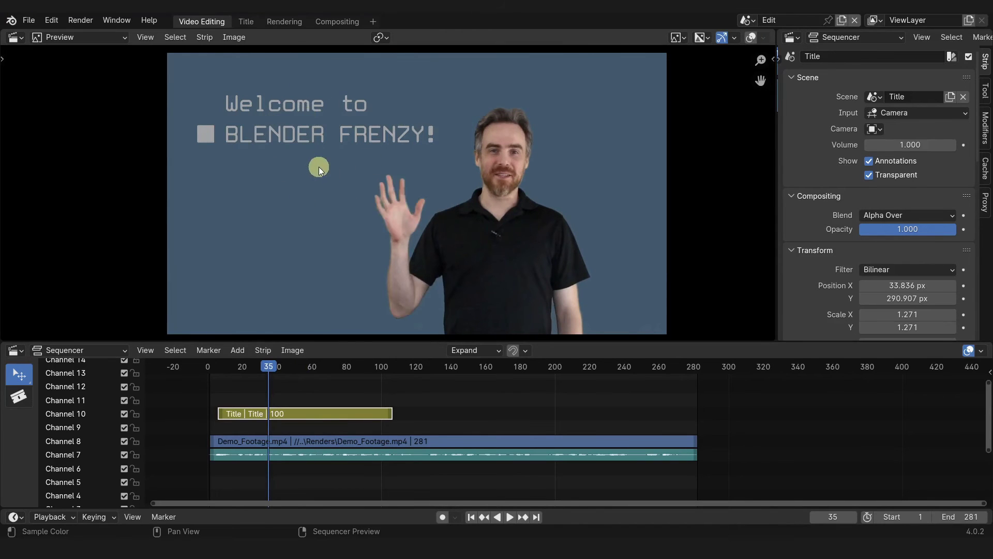
pyautogui.click(247, 22)
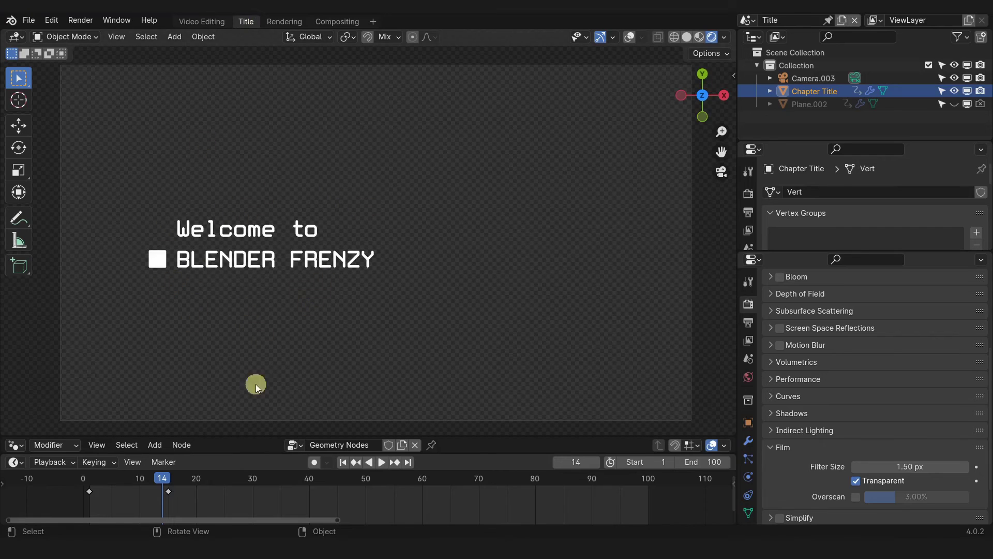
pyautogui.moveTo(167, 481); pyautogui.dragTo(563, 480)
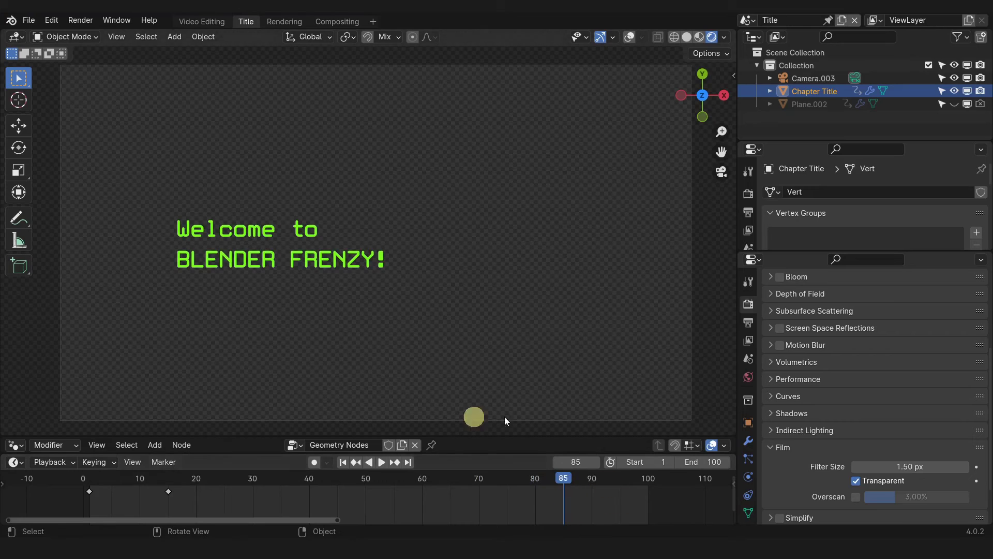
pyautogui.click(202, 22)
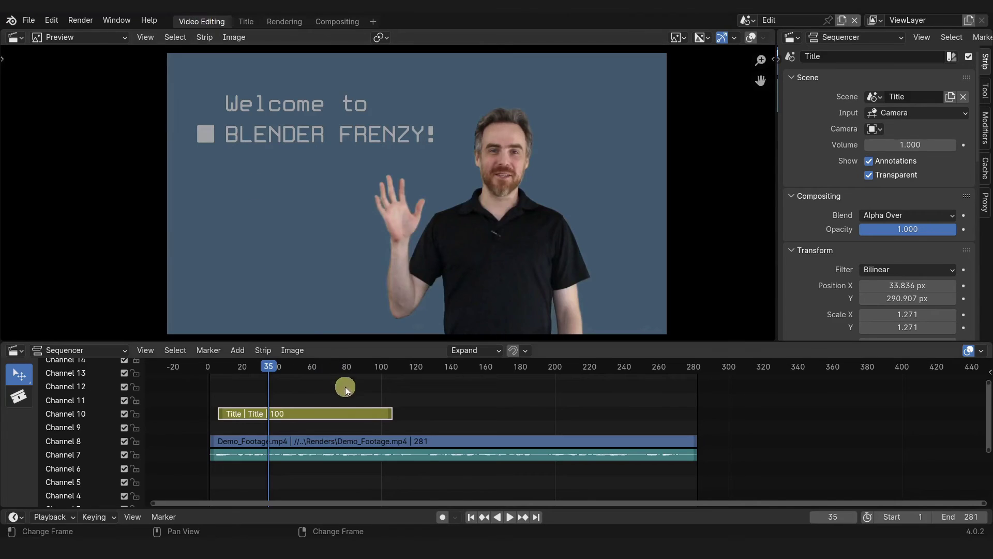
# Play the edit from the title's start and stop it at frame 98
pyautogui.moveTo(374, 367); pyautogui.dragTo(377, 367)
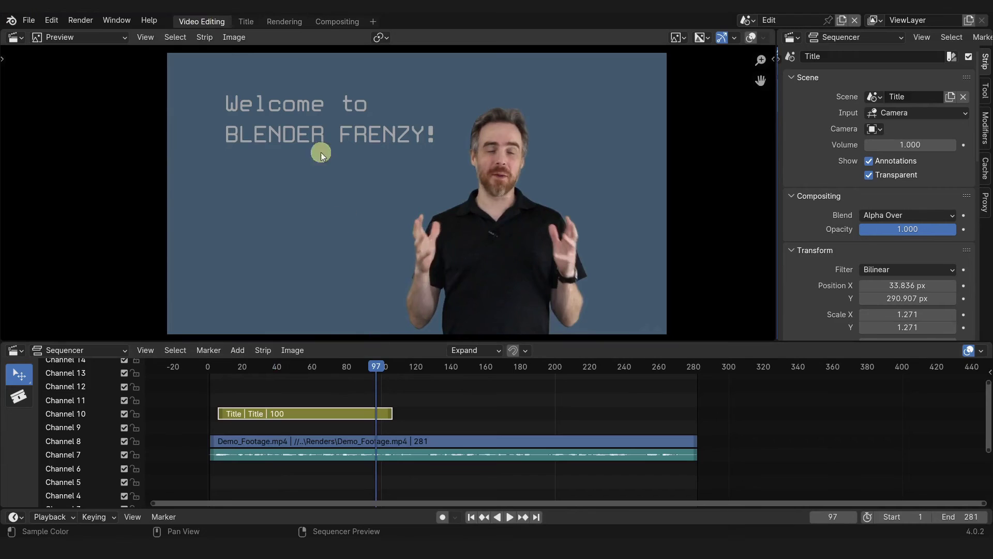
pyautogui.click(269, 364)
pyautogui.press('space')
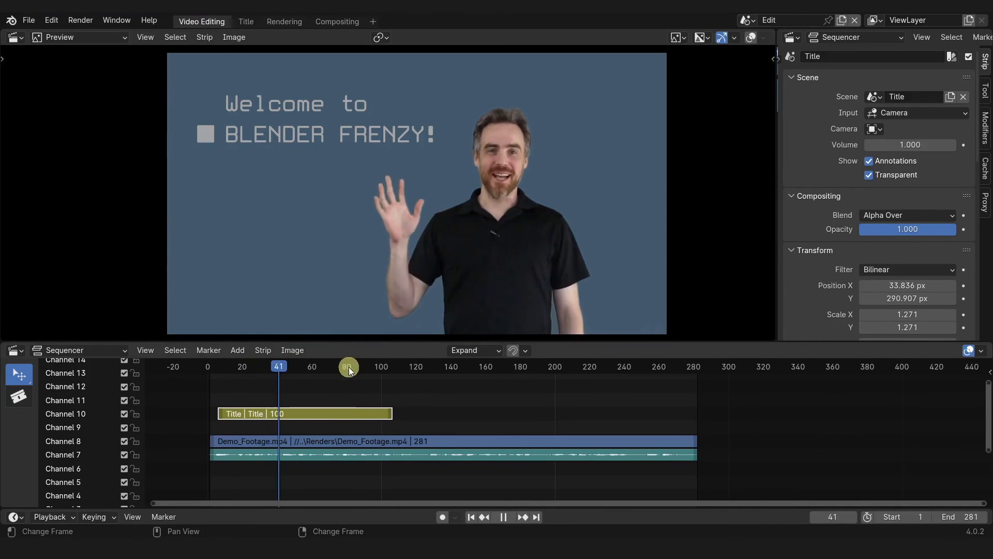
pyautogui.click(377, 366)
pyautogui.press('space')
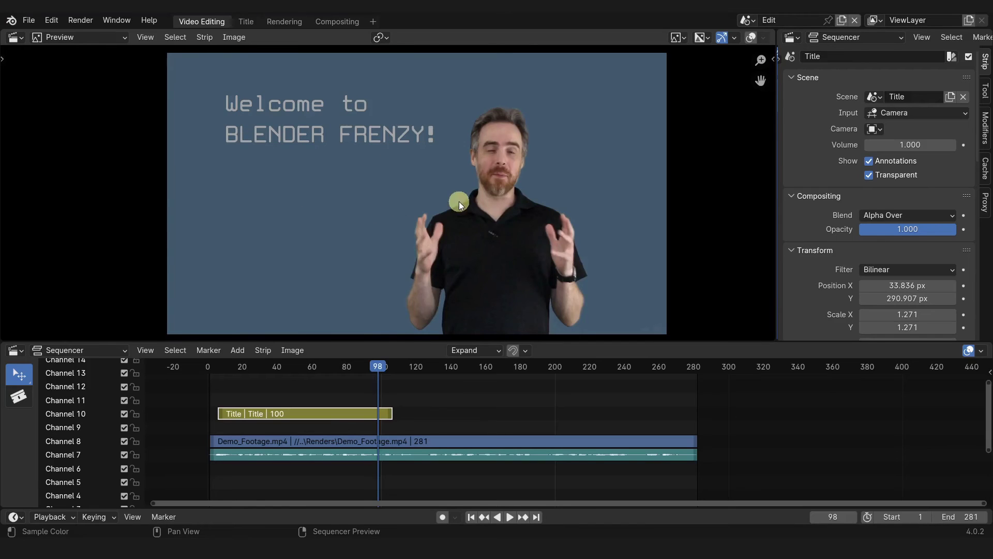
# Check the Title scene, then switch to the Rendering workspace
pyautogui.click(245, 22)
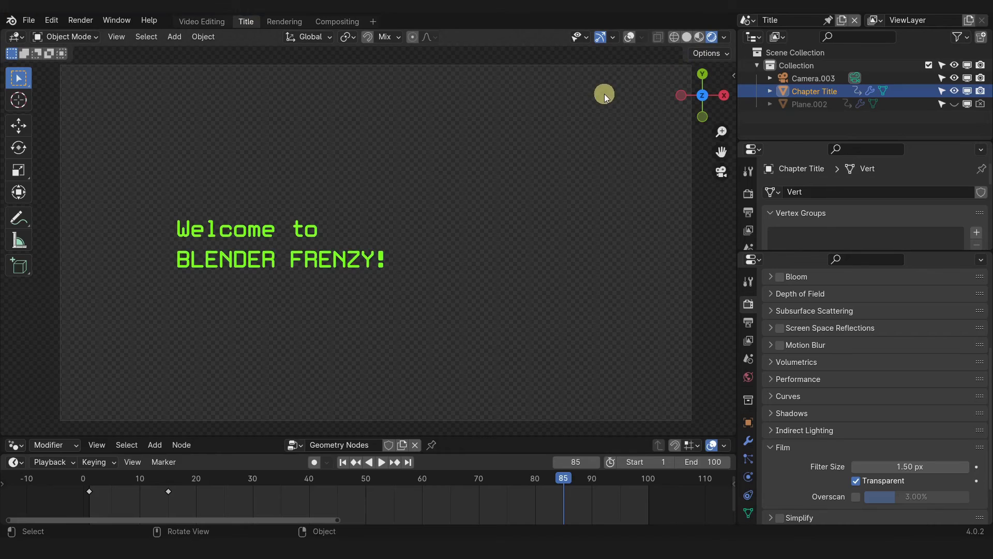
pyautogui.click(190, 23)
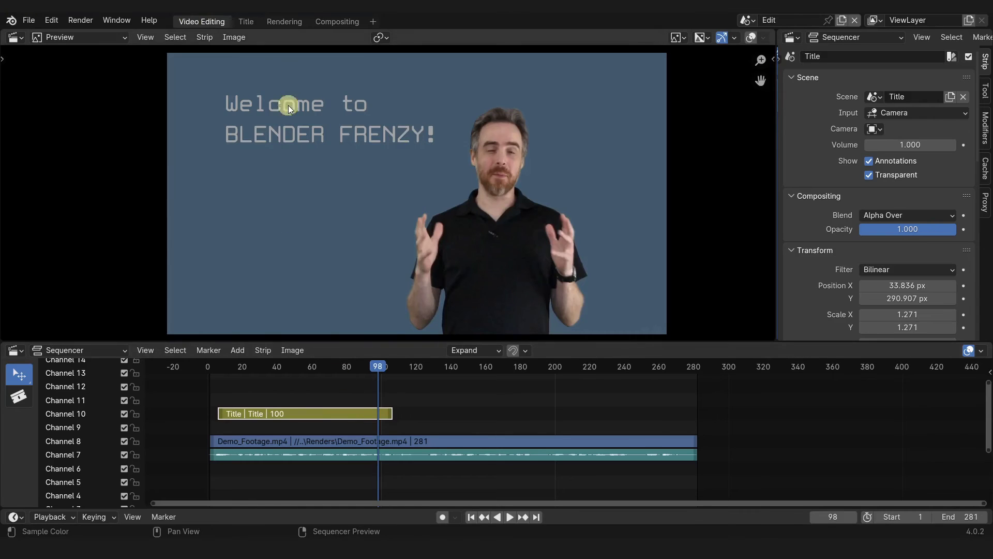
pyautogui.click(279, 22)
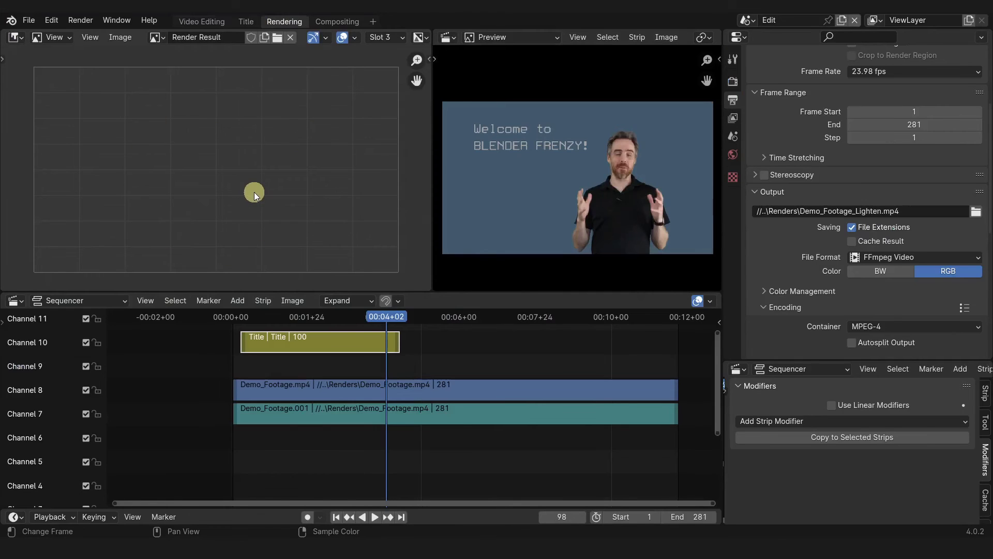
# Render frames 98 and 39 with F12 to confirm the title over the presenter
pyautogui.press('F12')
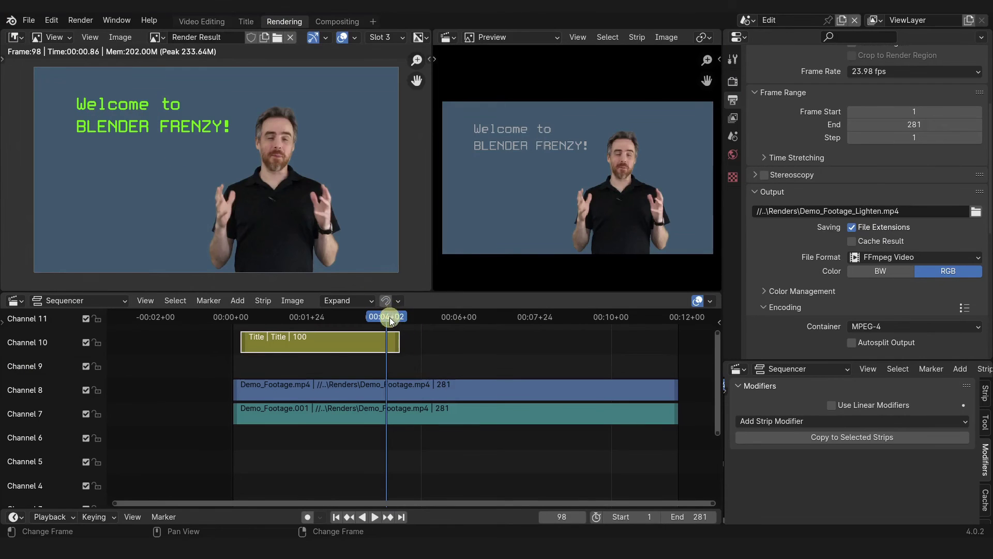
pyautogui.click(292, 317)
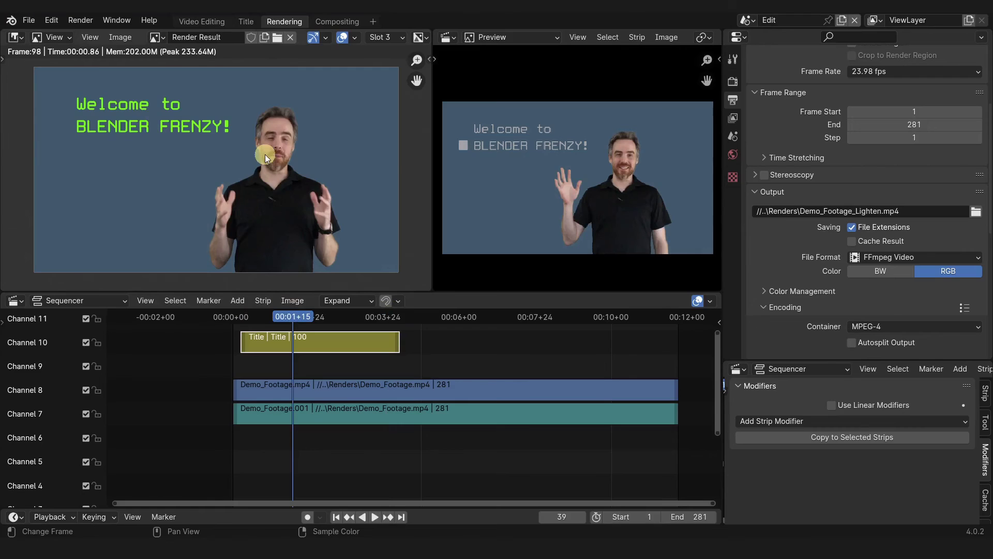
pyautogui.press('F12')
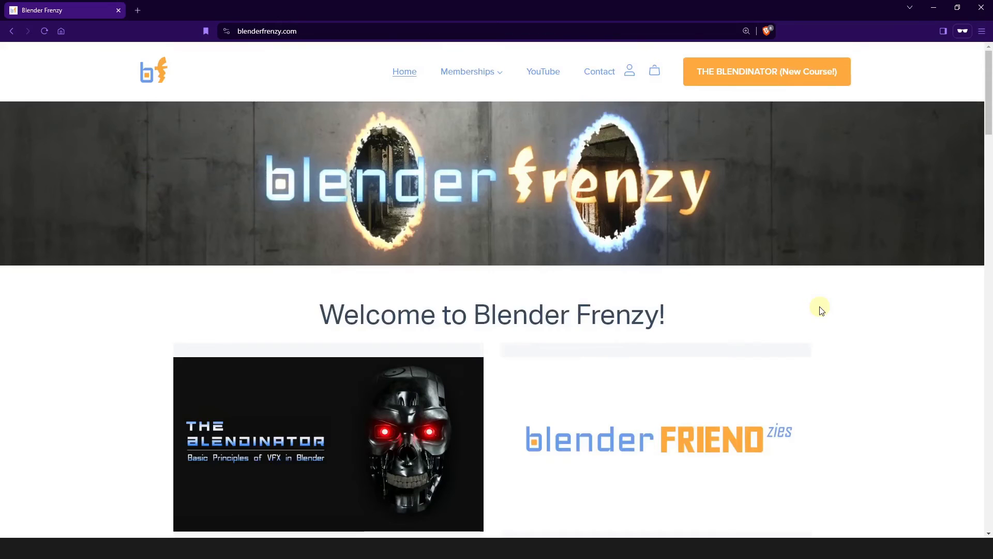
# Scroll to the Become a FRIENDzie card on blenderfrenzy.com and choose Sign Up!
pyautogui.scroll(-3, 822, 309)
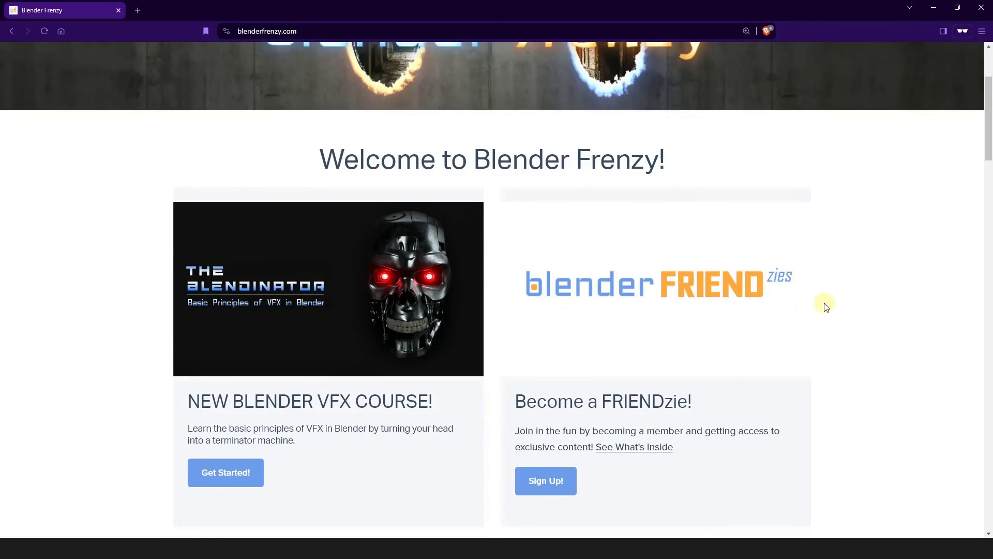
pyautogui.scroll(-1, 830, 298)
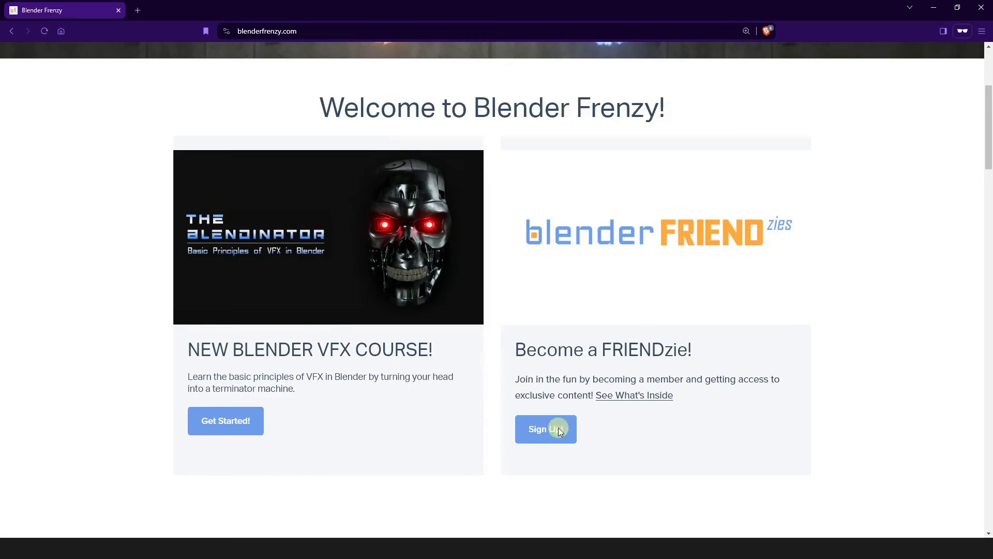
pyautogui.click(572, 443)
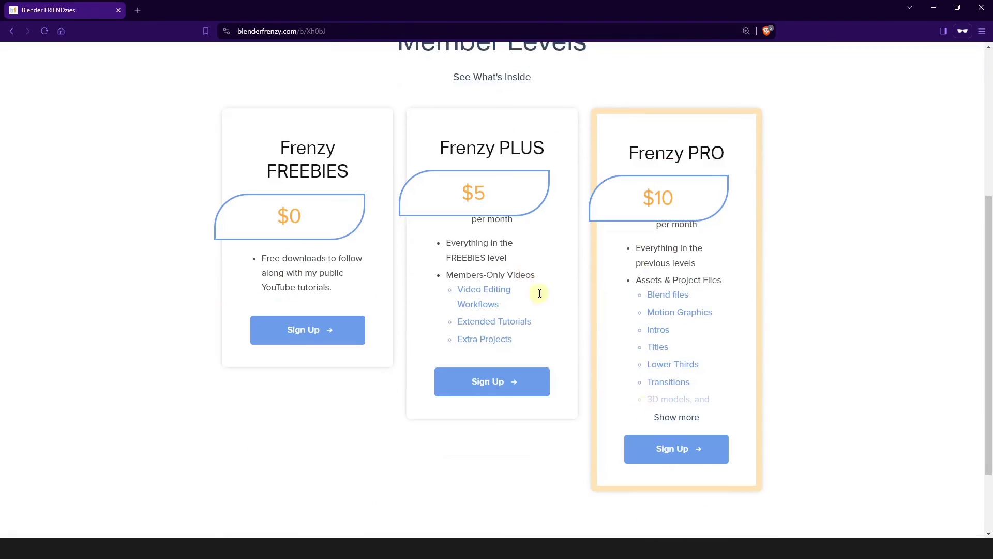
# Open the FRIENDzie membership page and browse posts down to the Procedural Text Reveal freebie
pyautogui.click(686, 458)
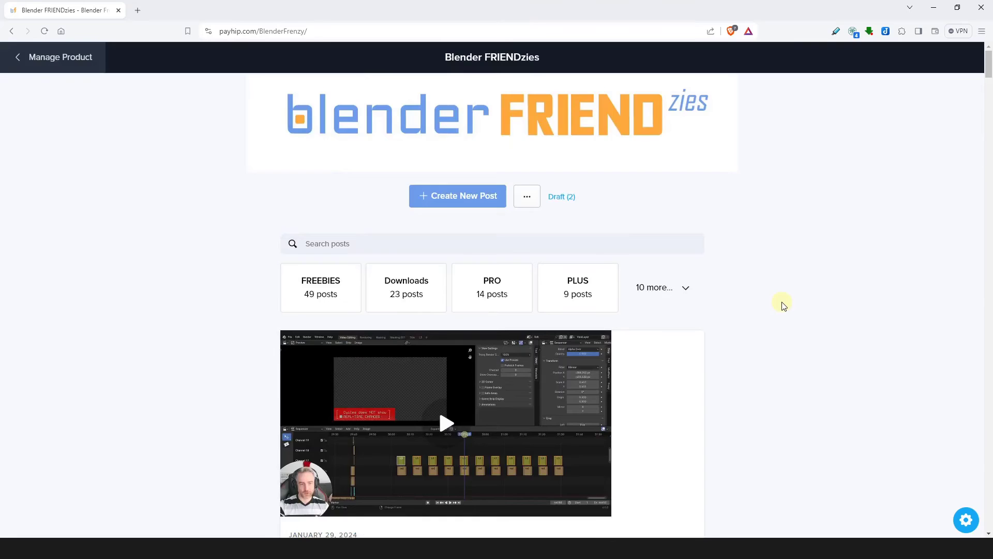
pyautogui.scroll(-5, 743, 295)
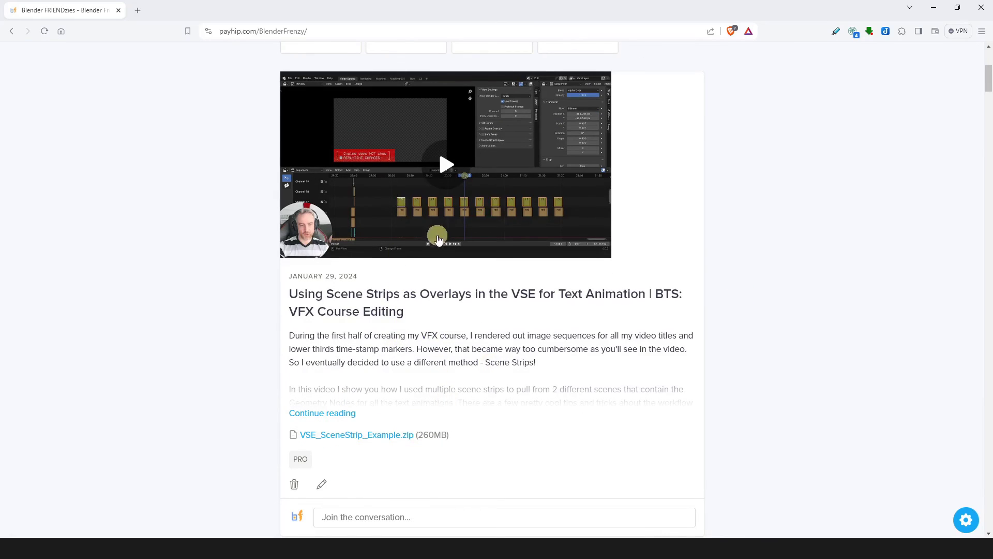
pyautogui.scroll(2, 388, 401)
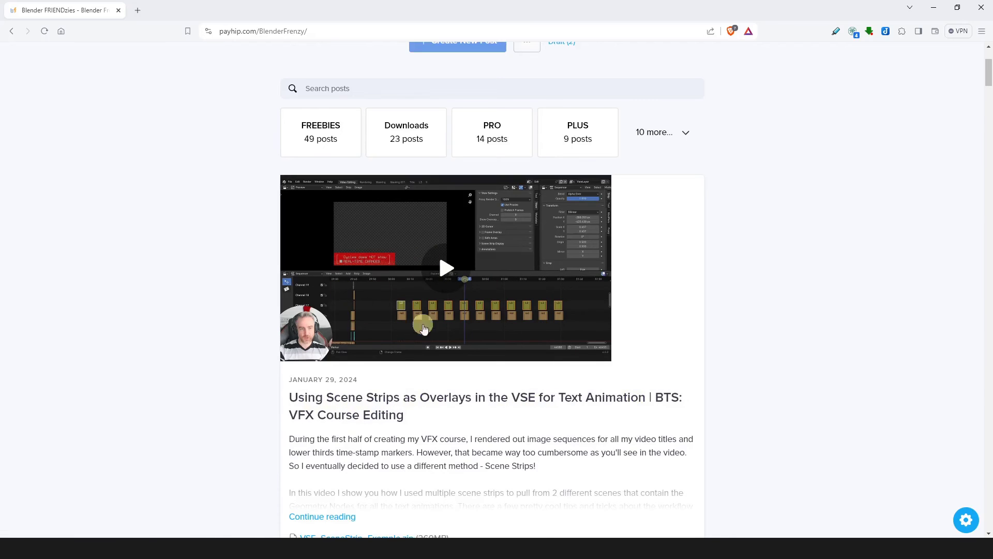
pyautogui.scroll(-2, 412, 335)
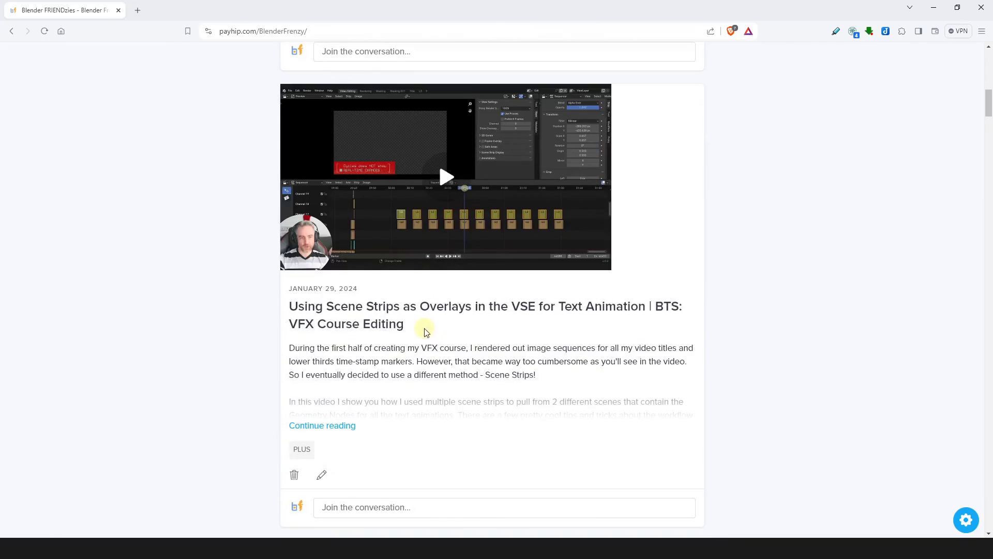
pyautogui.scroll(-10, 461, 243)
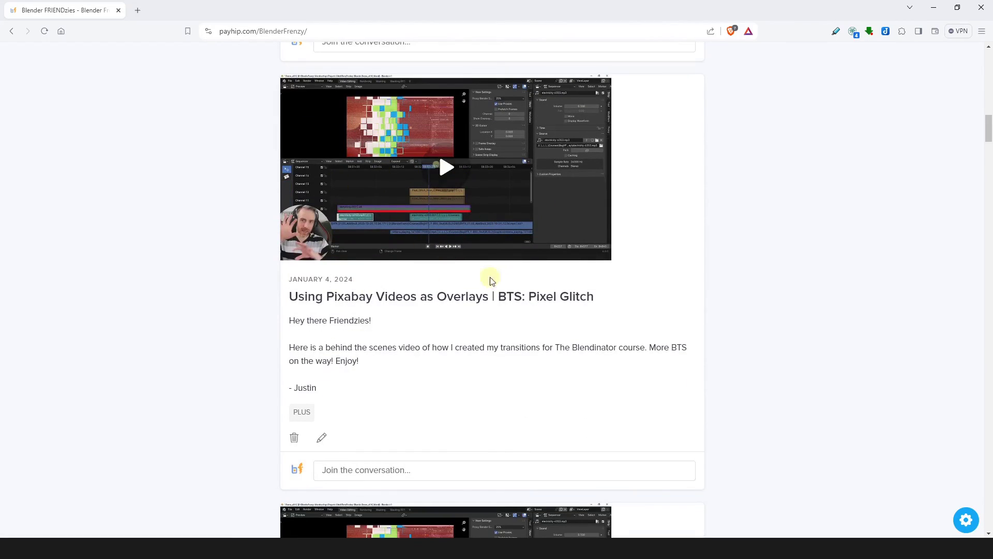
pyautogui.scroll(-15, 471, 147)
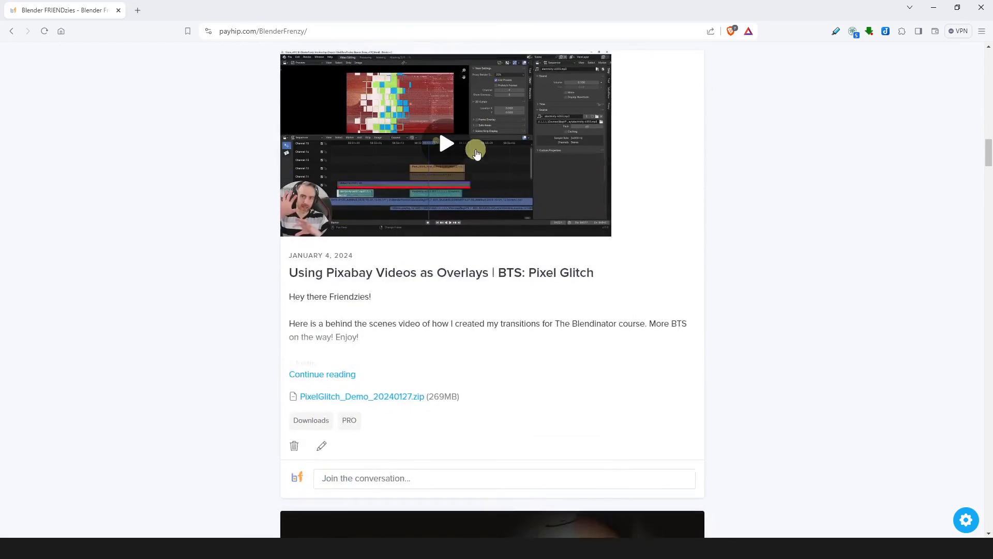
pyautogui.scroll(-15, 476, 153)
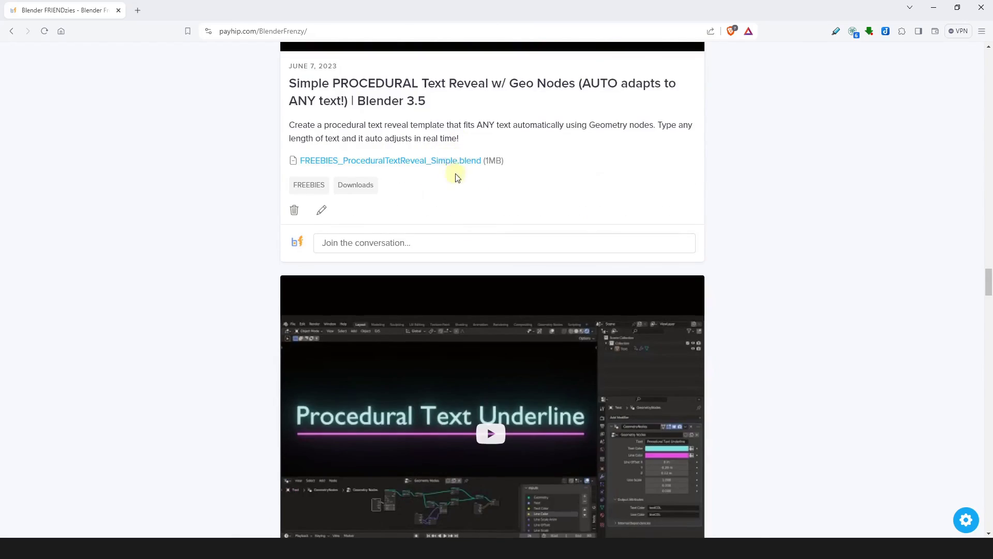
pyautogui.scroll(10, 460, 181)
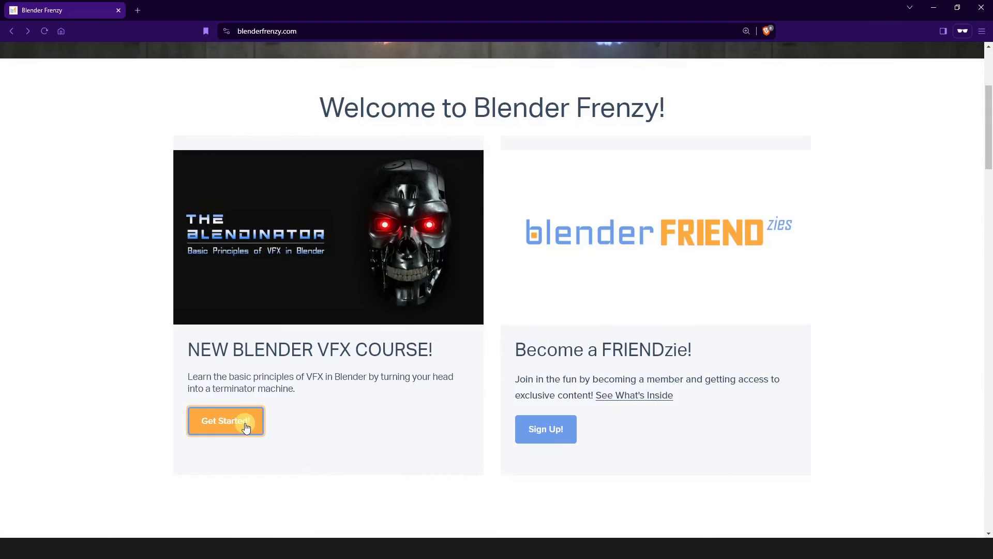
# Open The Blendinator VFX course page and browse its opening sections
pyautogui.click(243, 421)
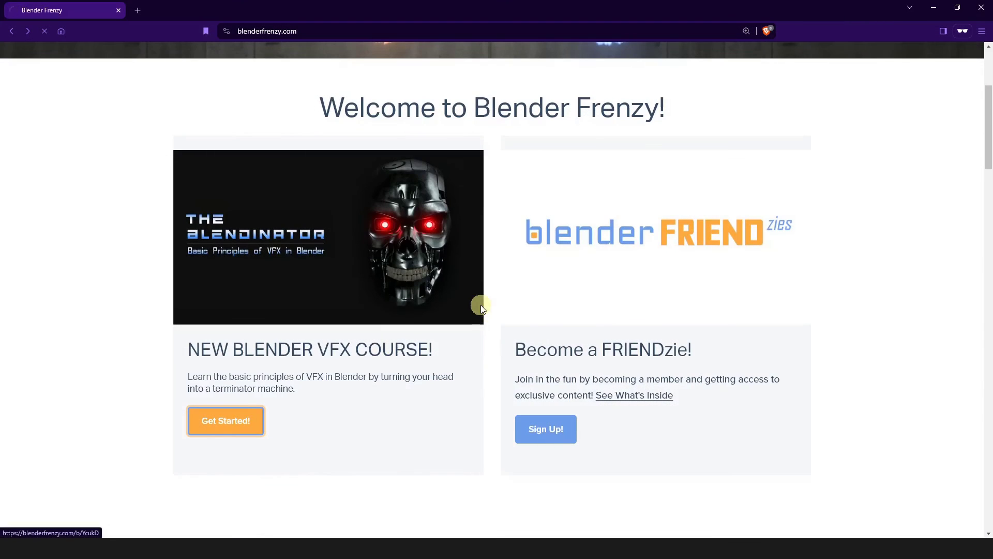
pyautogui.scroll(-10, 486, 283)
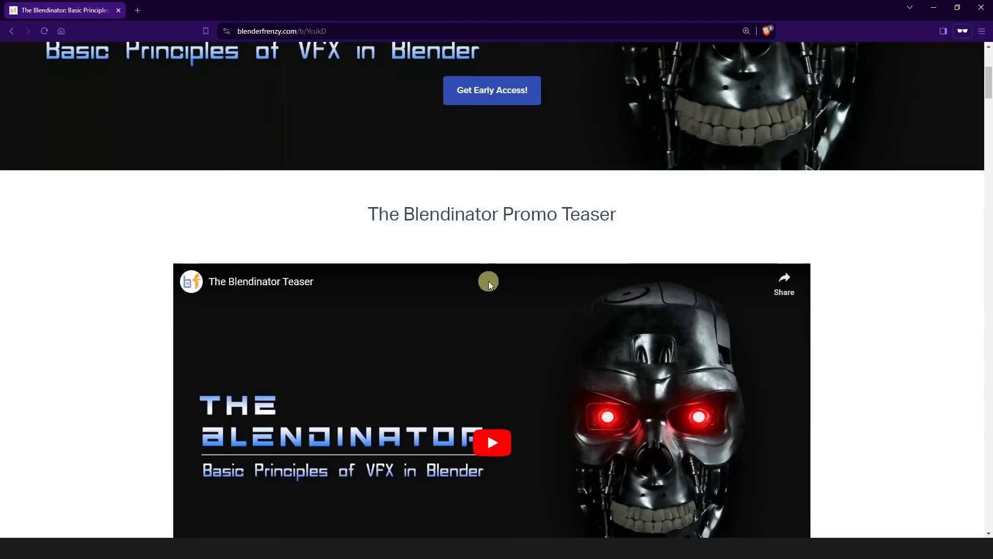
pyautogui.scroll(-8, 469, 241)
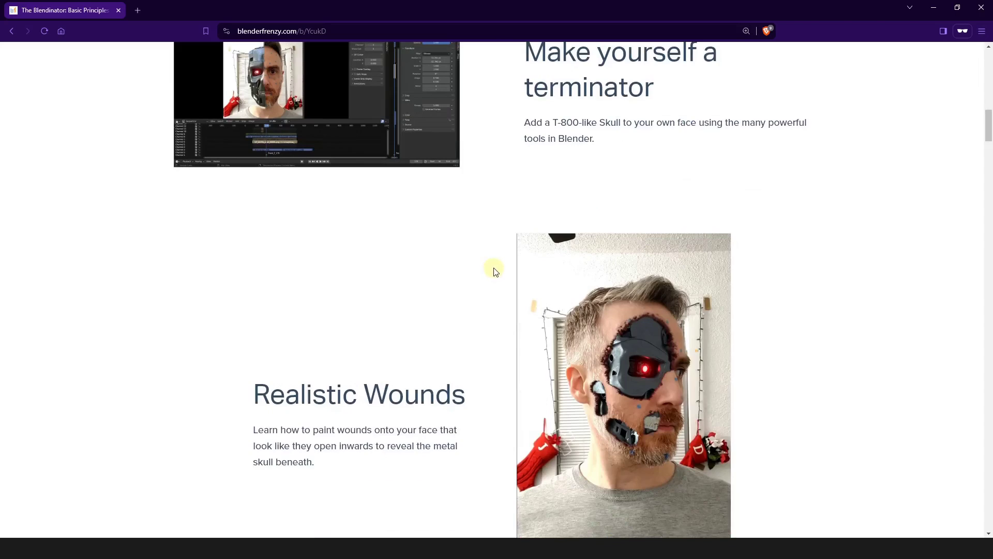
pyautogui.scroll(2, 656, 214)
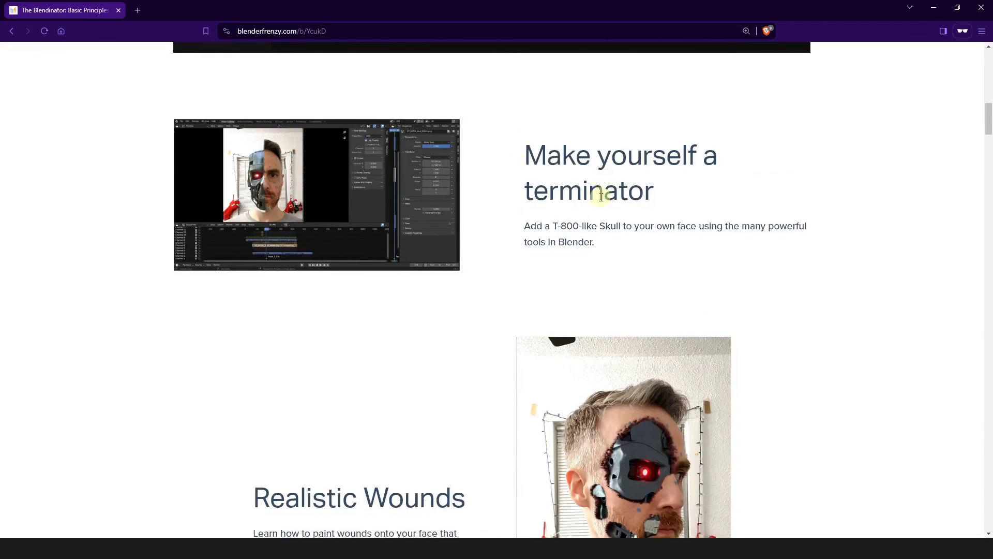
pyautogui.scroll(-4, 572, 271)
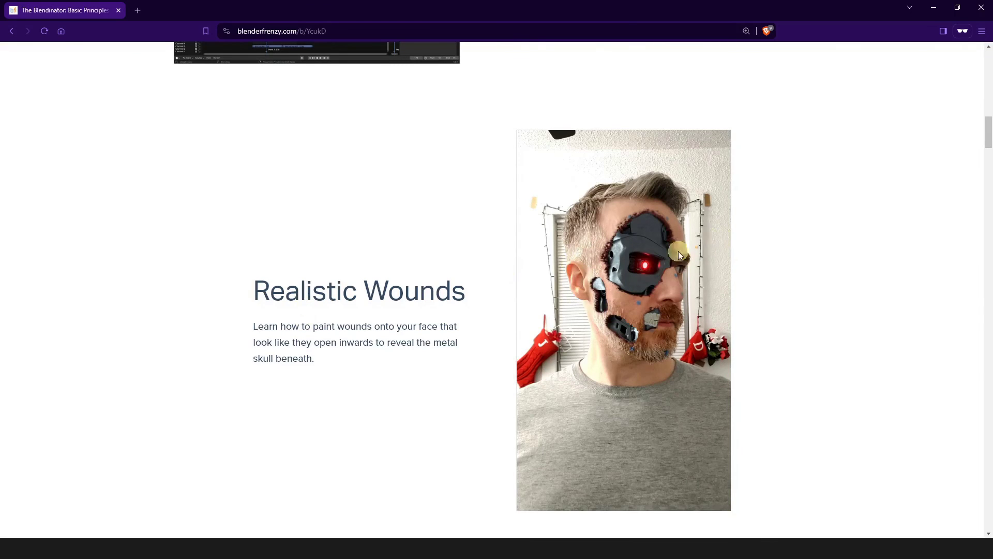
pyautogui.scroll(-3, 656, 263)
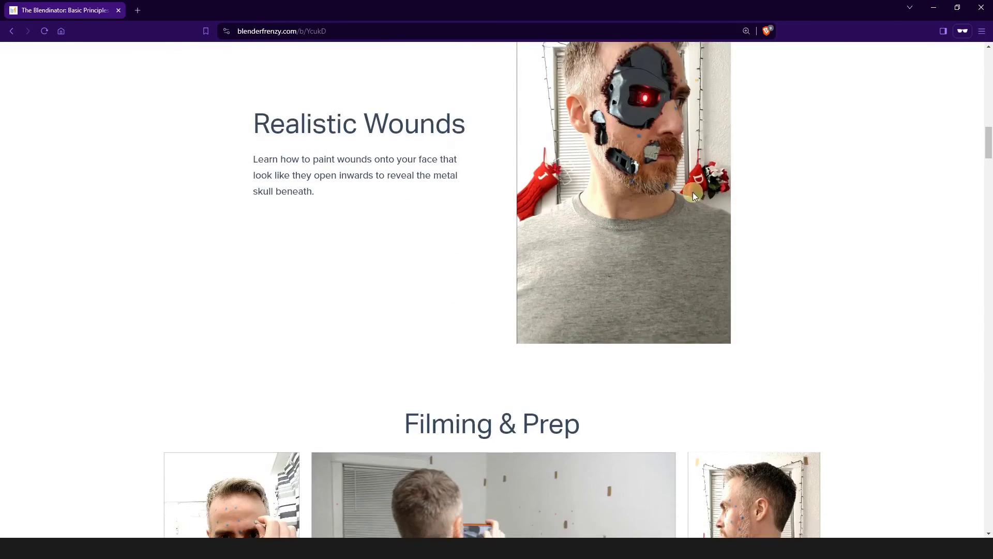
pyautogui.scroll(-7, 692, 200)
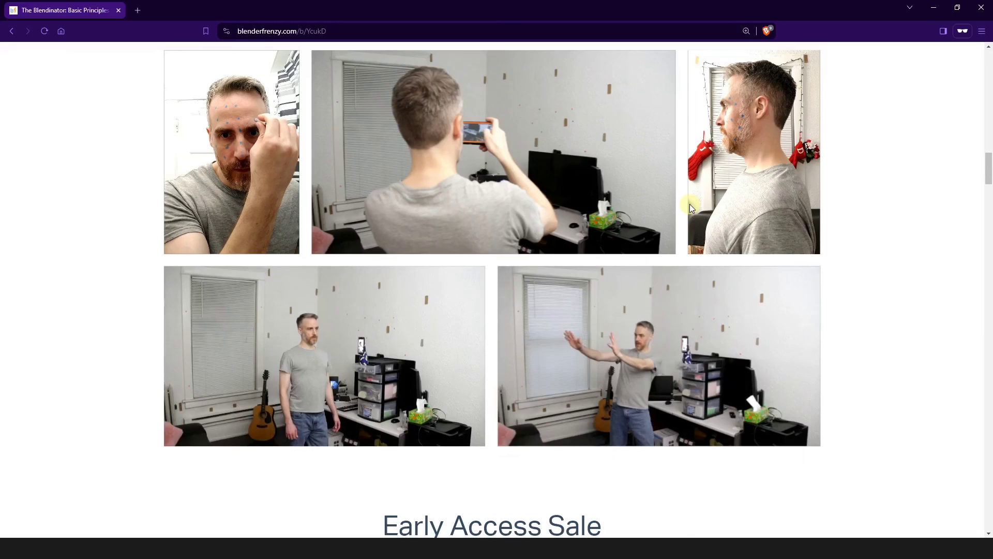
pyautogui.scroll(-20, 691, 207)
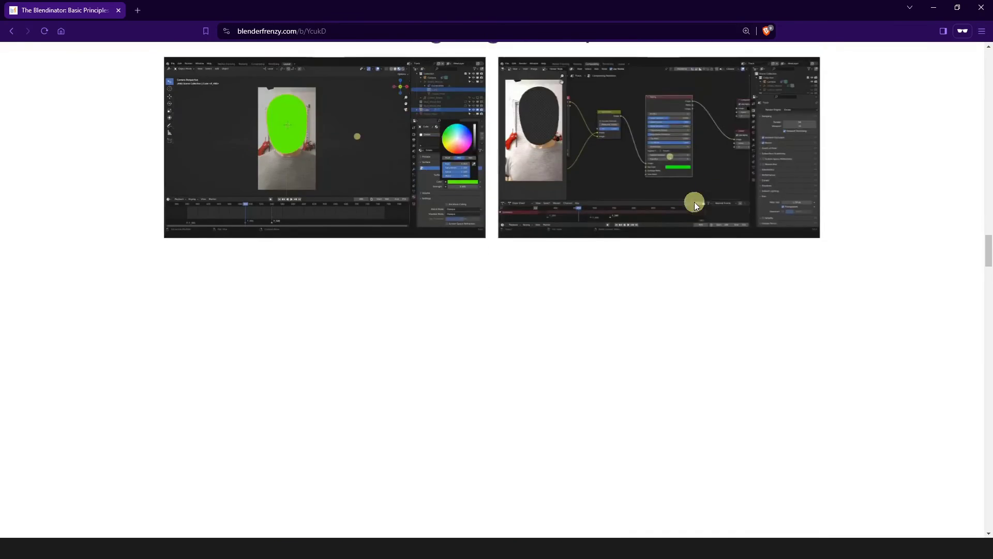
pyautogui.scroll(4, 694, 202)
pyautogui.scroll(-5, 694, 203)
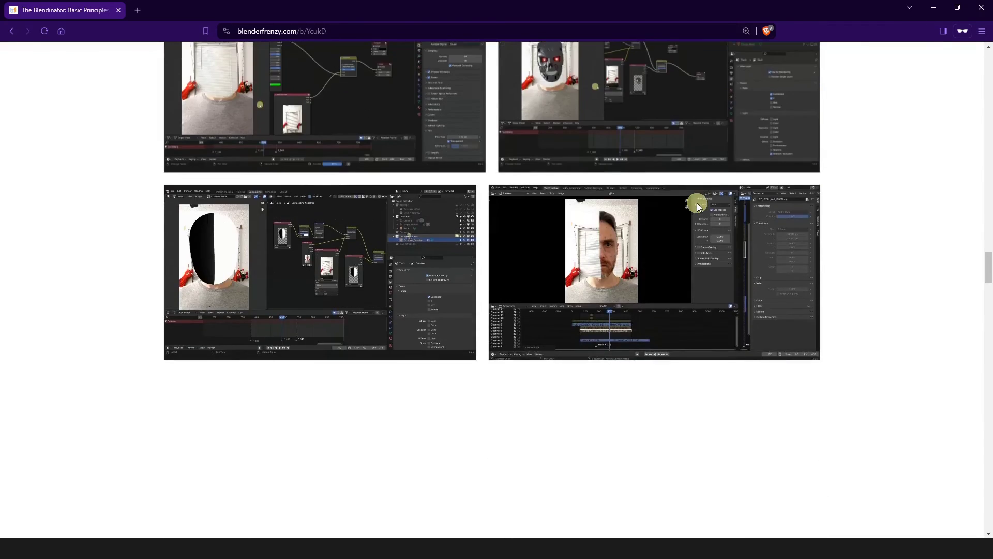
# Scroll further down The Blendinator page to the $45 Early Access Sale price
pyautogui.scroll(-15, 698, 202)
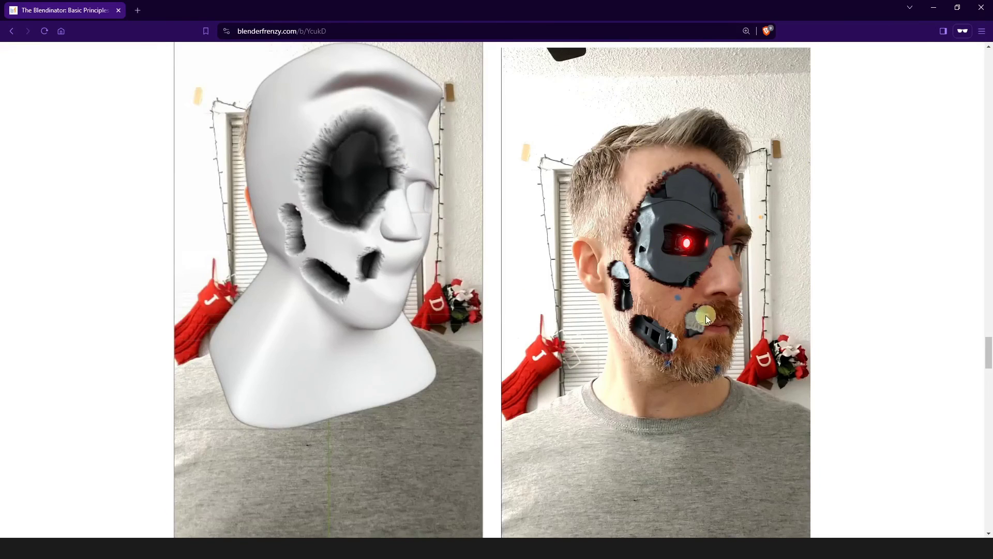
pyautogui.scroll(-13, 705, 315)
pyautogui.scroll(1, 461, 126)
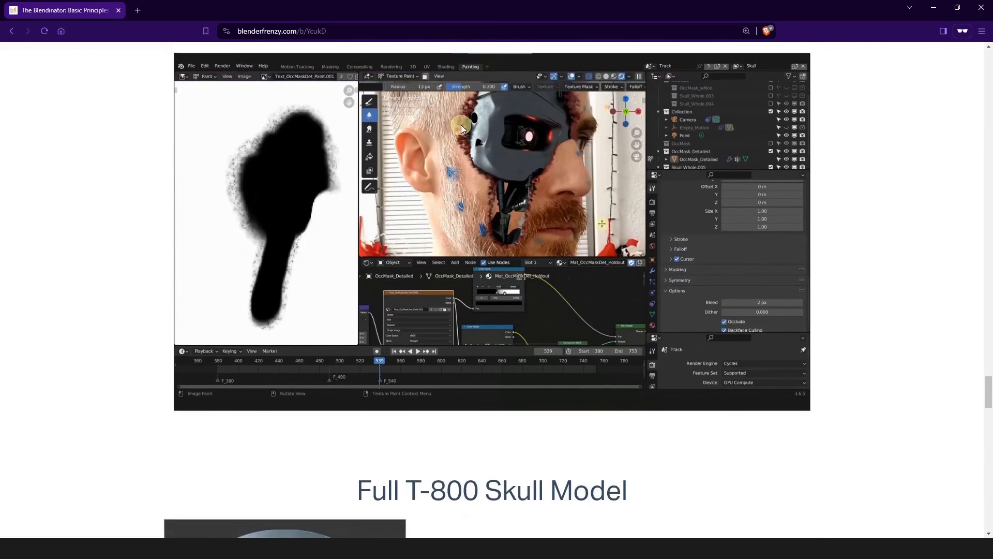
pyautogui.scroll(-12, 538, 221)
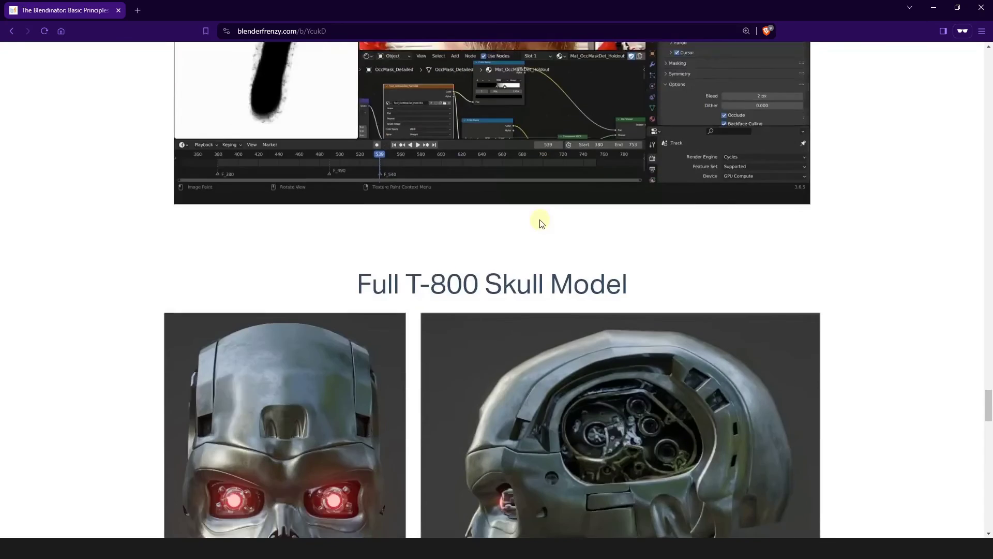
pyautogui.scroll(4, 527, 156)
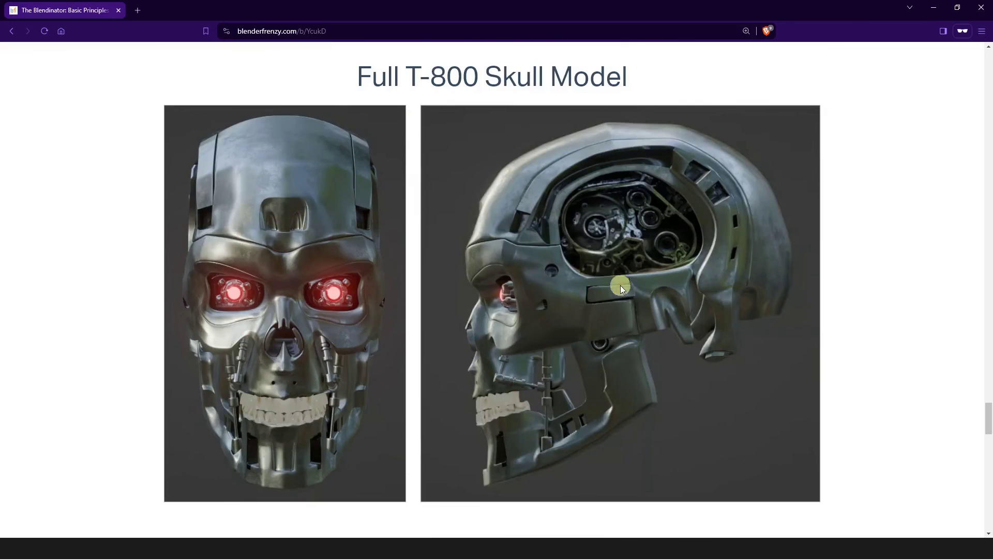
pyautogui.scroll(-10, 561, 339)
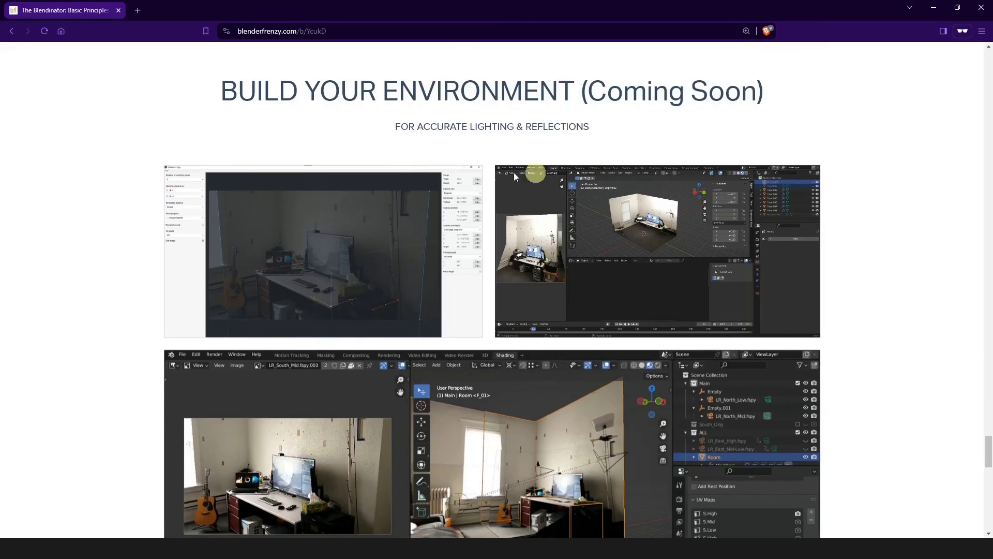
pyautogui.scroll(-2, 597, 365)
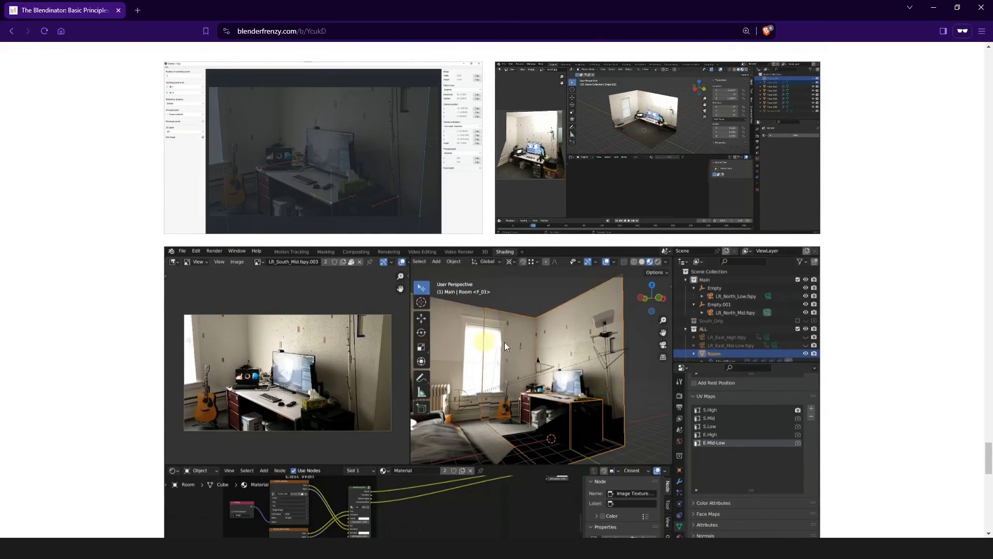
pyautogui.scroll(-3, 491, 290)
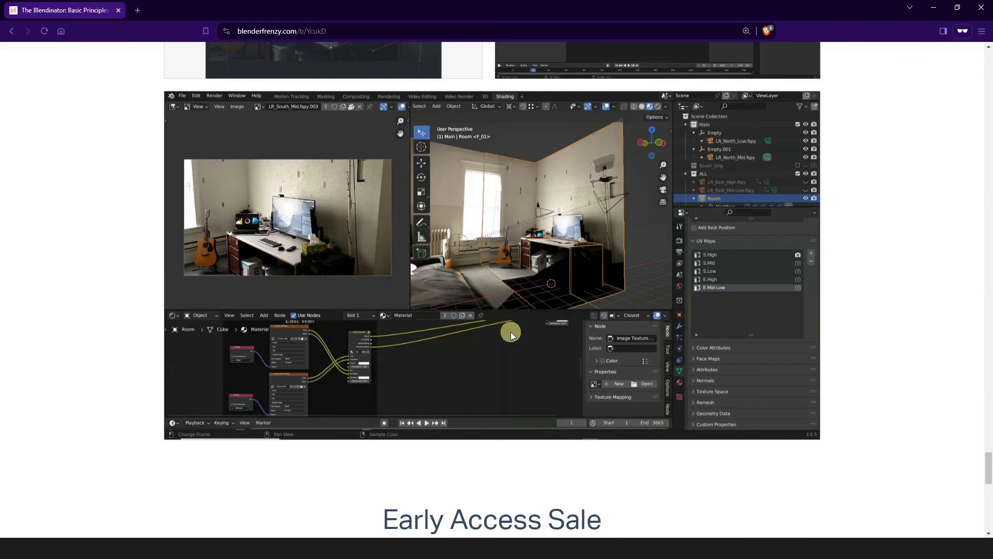
pyautogui.scroll(2, 660, 340)
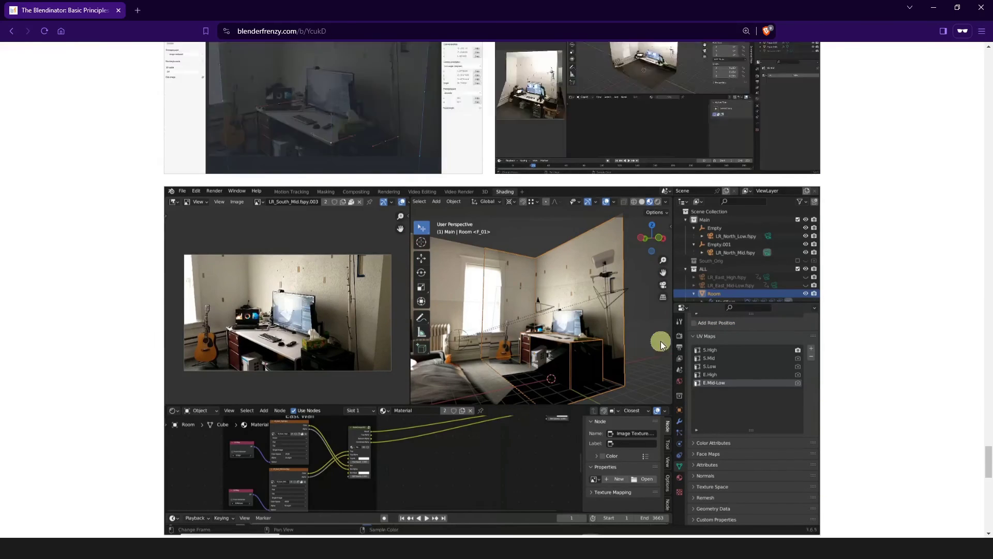
pyautogui.scroll(-6, 616, 332)
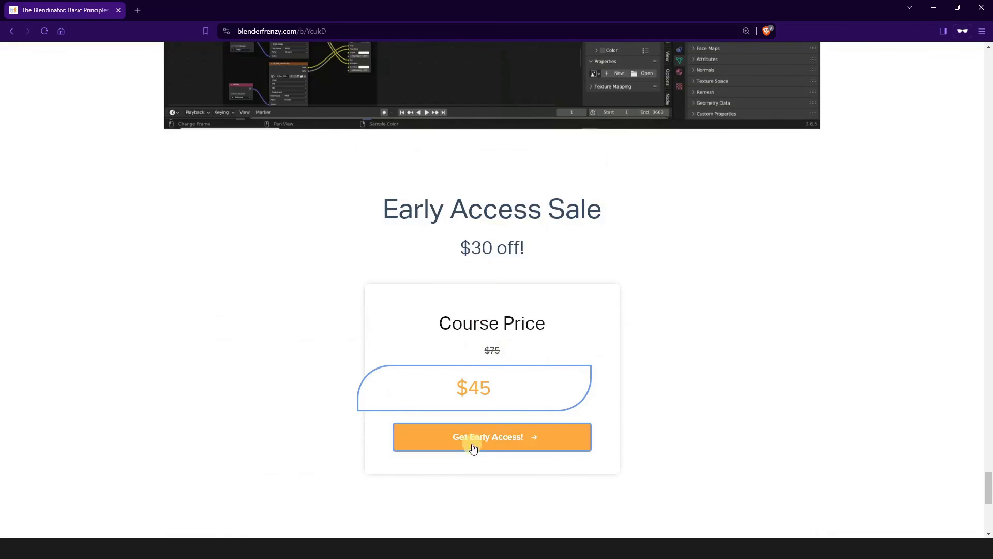
pyautogui.scroll(10, 709, 338)
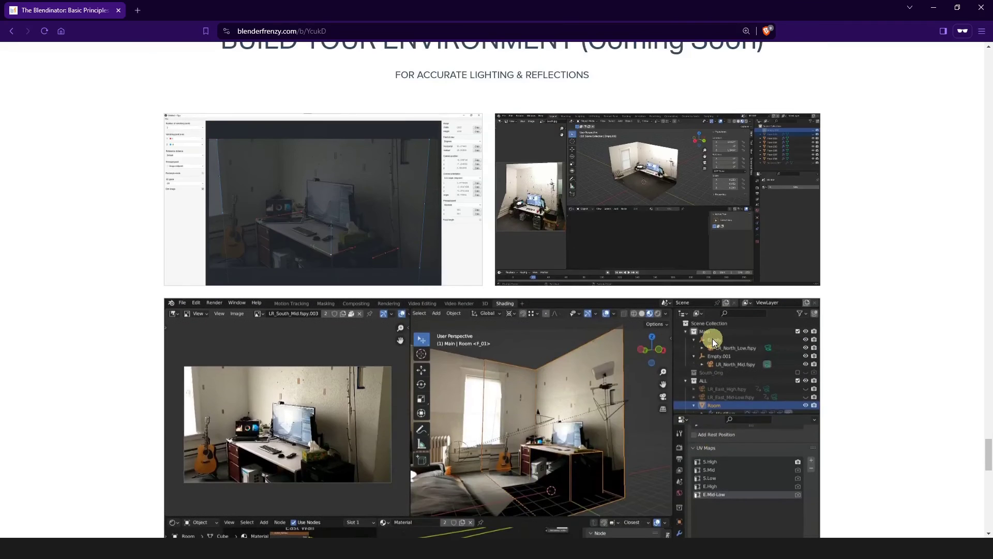